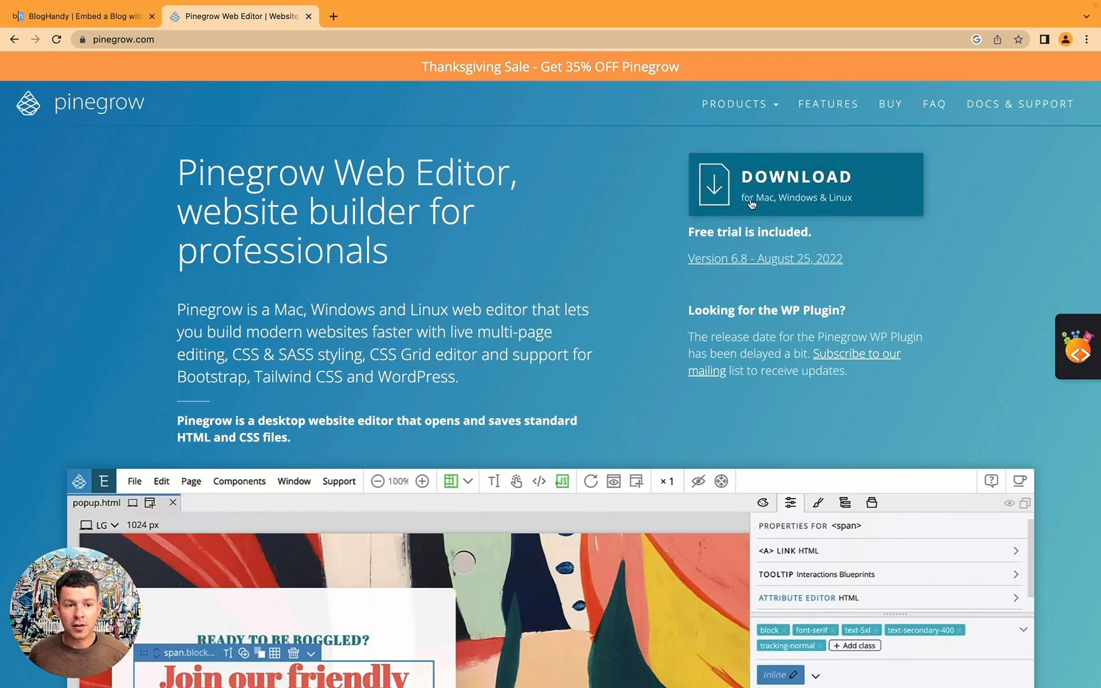
- Look through the Pinegrow home page, from the introduction and news down to the feature sections through Pinegrow Pro
{"action": "scroll", "coordinate": [414, 223], "scroll_direction": "down", "scroll_amount": 2}
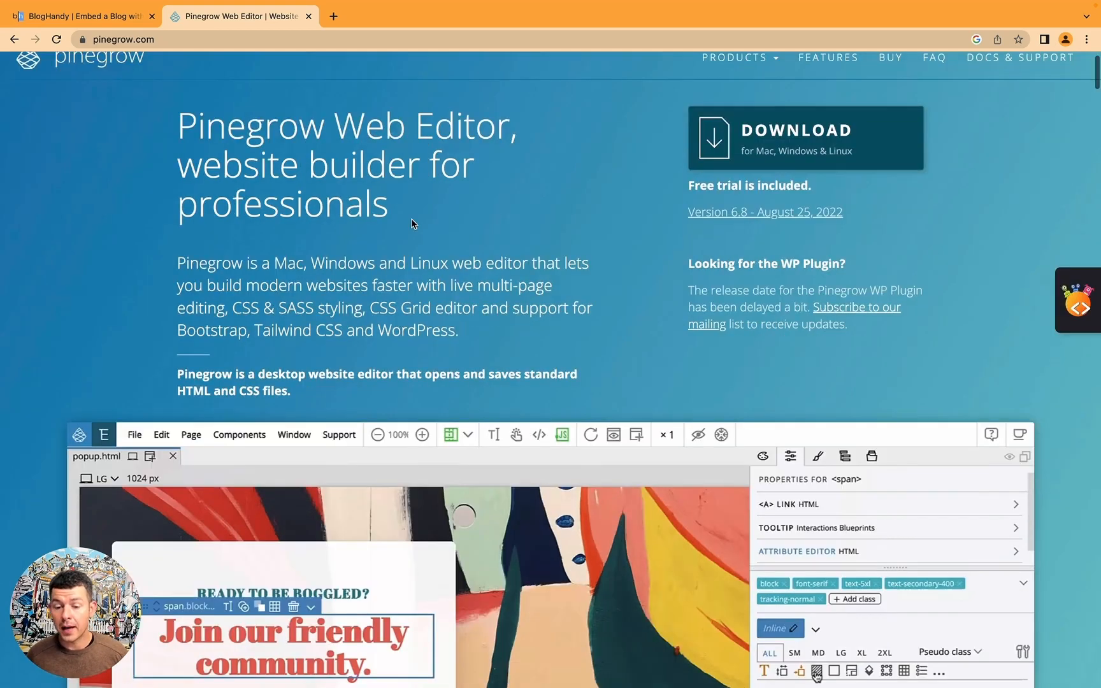
{"action": "scroll", "coordinate": [411, 226], "scroll_direction": "up", "scroll_amount": 2}
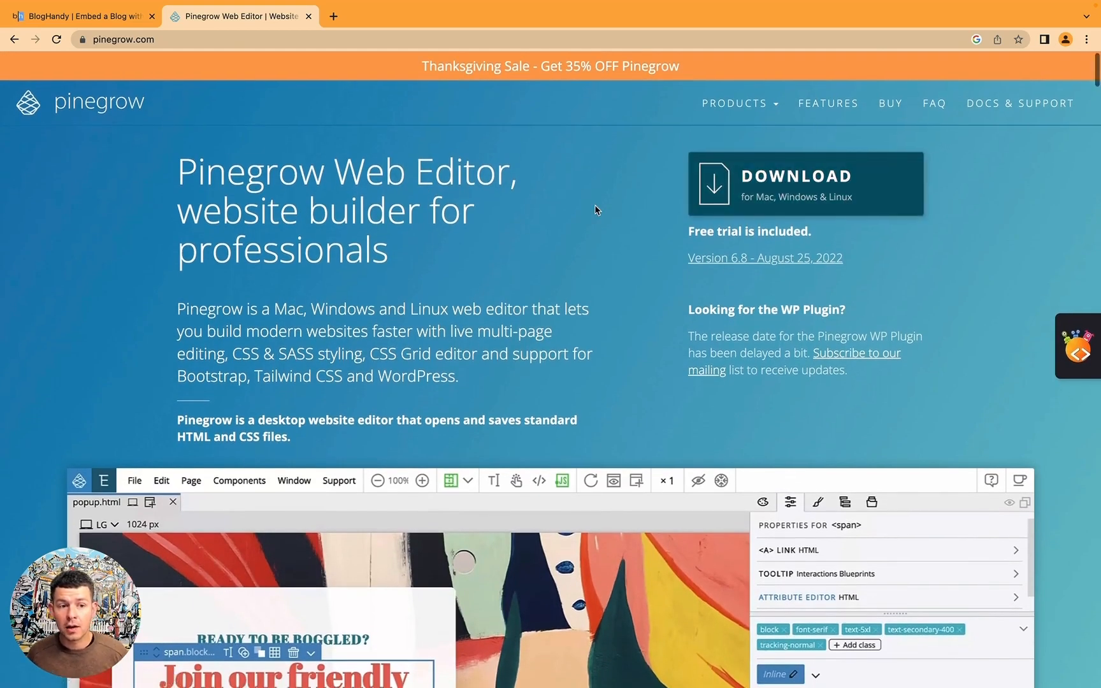
{"action": "scroll", "coordinate": [596, 210], "scroll_direction": "down", "scroll_amount": 5}
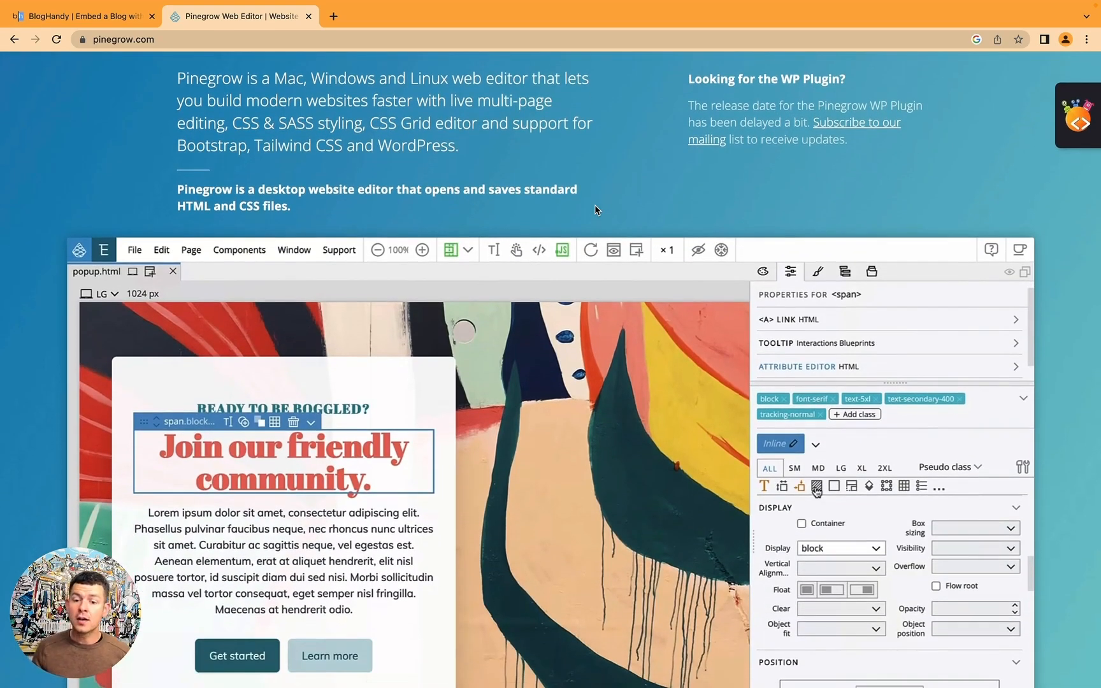
{"action": "scroll", "coordinate": [594, 205], "scroll_direction": "down", "scroll_amount": 14}
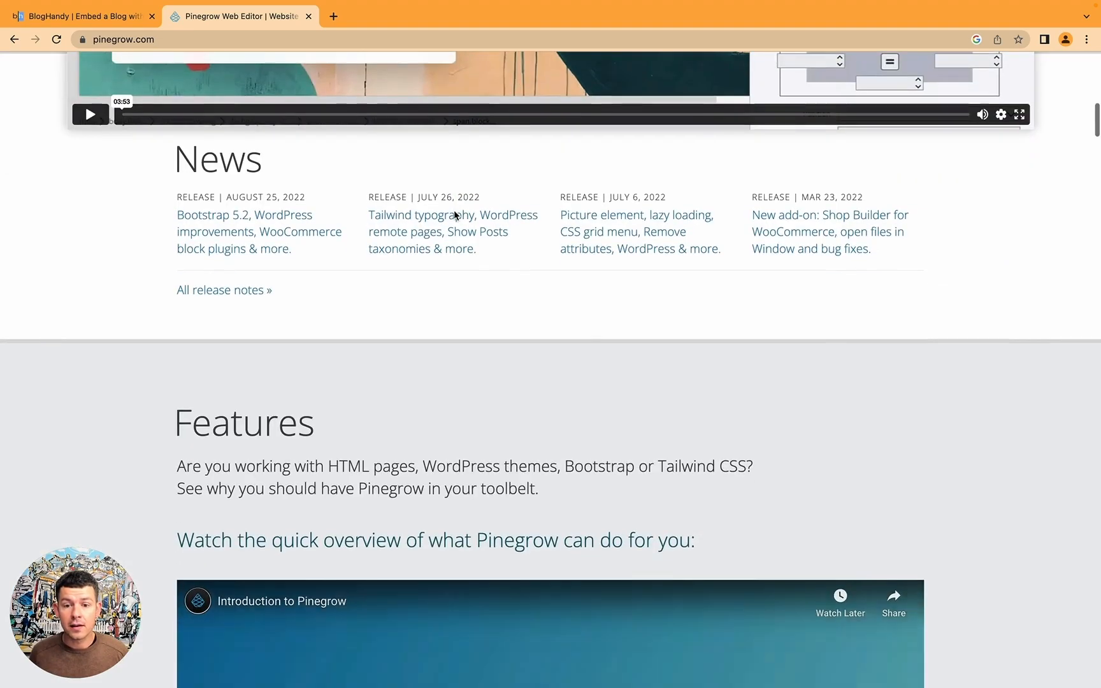
{"action": "scroll", "coordinate": [454, 215], "scroll_direction": "down", "scroll_amount": 20}
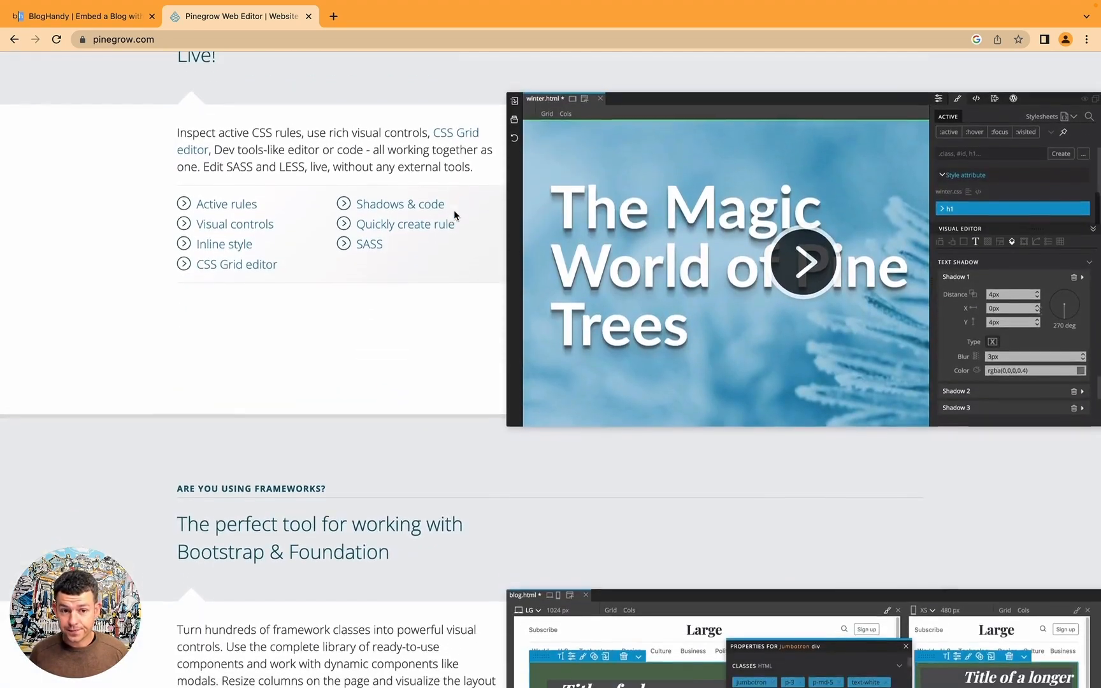
{"action": "scroll", "coordinate": [454, 215], "scroll_direction": "down", "scroll_amount": 6}
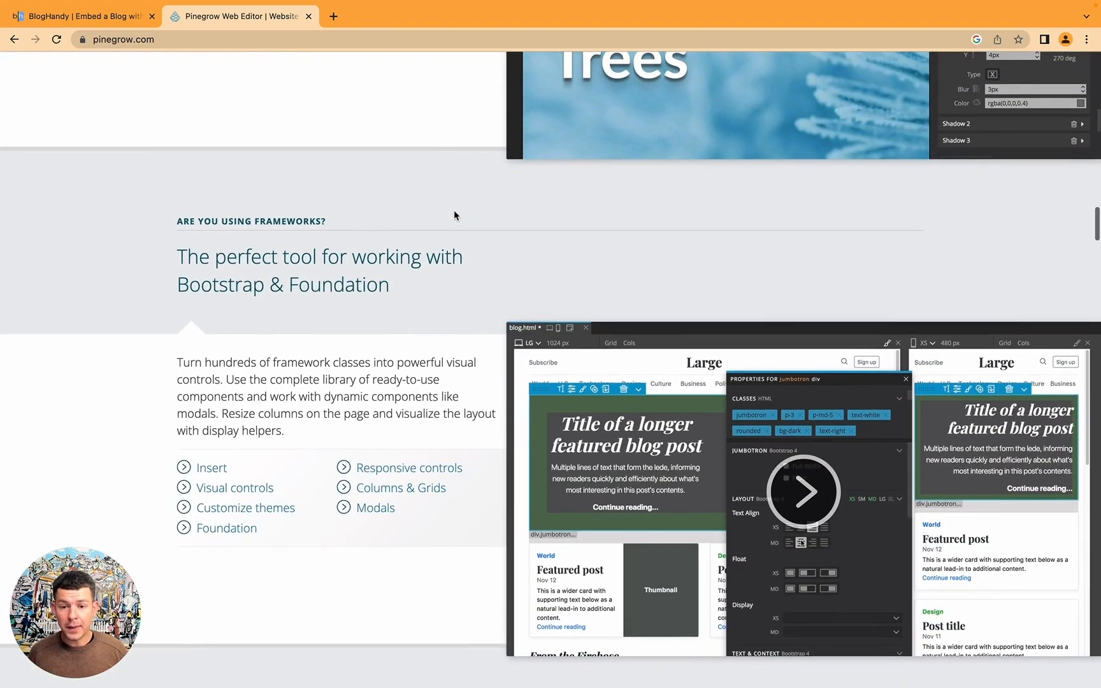
{"action": "scroll", "coordinate": [454, 215], "scroll_direction": "down", "scroll_amount": 12}
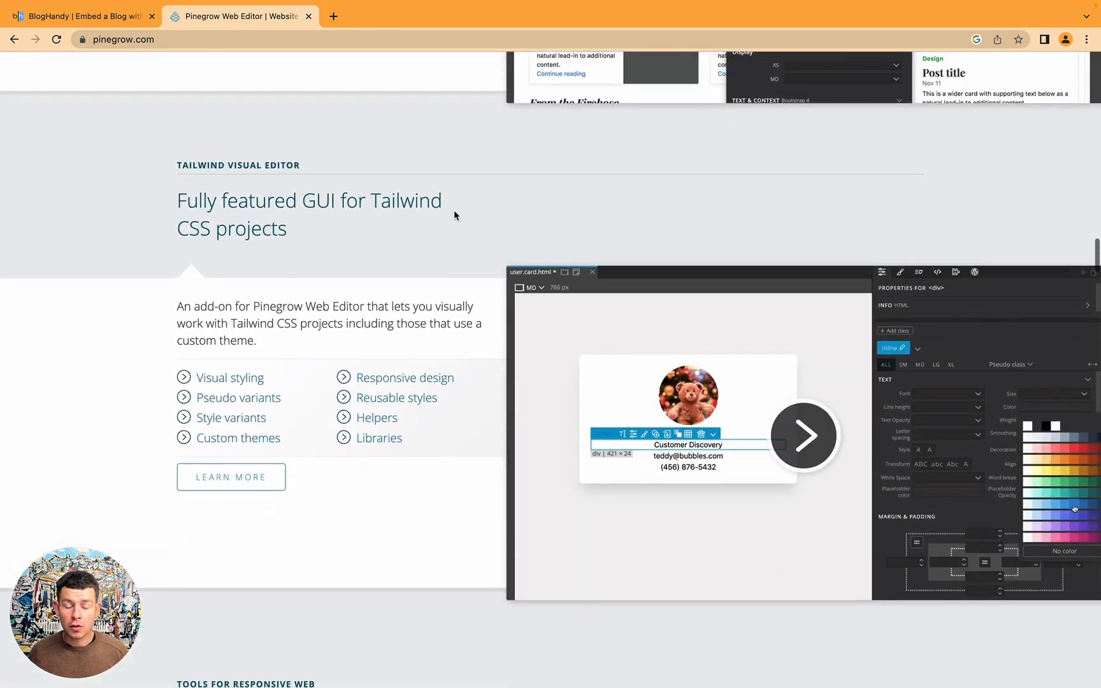
{"action": "scroll", "coordinate": [454, 215], "scroll_direction": "down", "scroll_amount": 1}
{"action": "scroll", "coordinate": [455, 215], "scroll_direction": "down", "scroll_amount": 8}
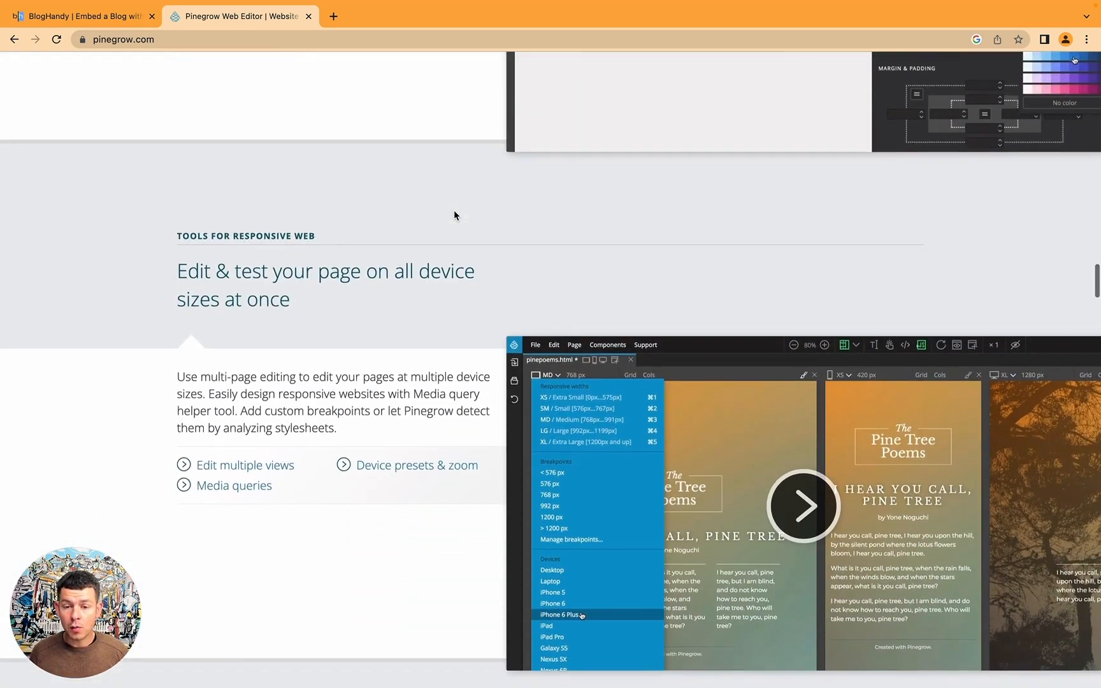
{"action": "scroll", "coordinate": [454, 215], "scroll_direction": "down", "scroll_amount": 1}
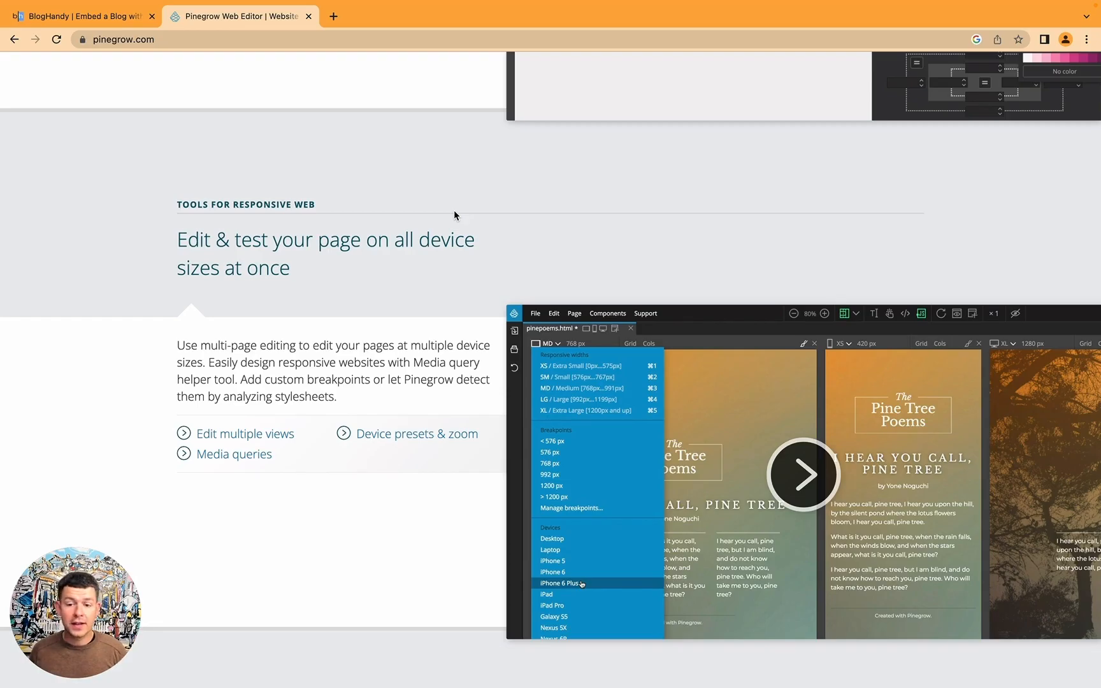
{"action": "scroll", "coordinate": [454, 215], "scroll_direction": "down", "scroll_amount": 20}
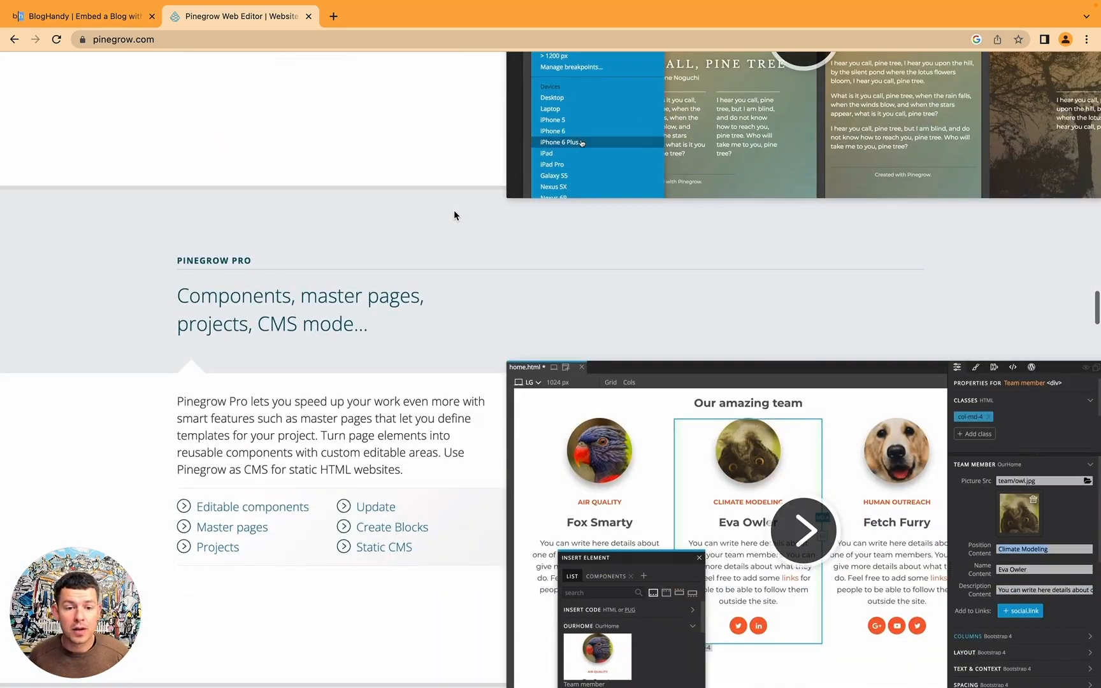
{"action": "scroll", "coordinate": [455, 215], "scroll_direction": "up", "scroll_amount": 20}
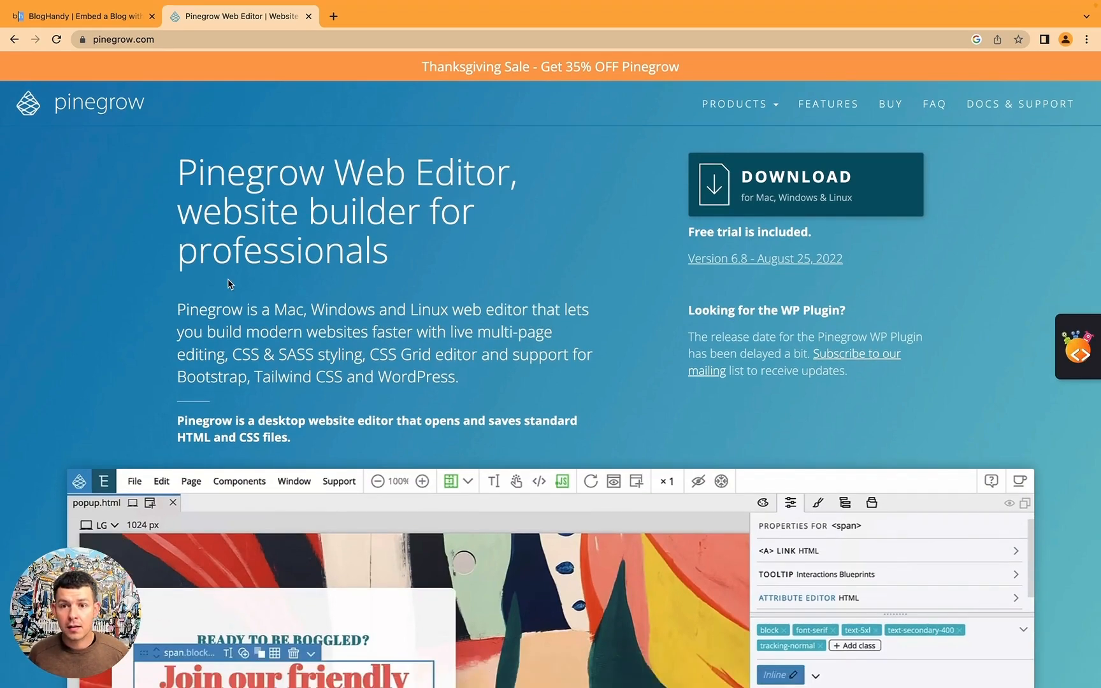
- Switch to the Pinegrow editor and create a new page from blog.html of the Bootstrap 5 Agency template
{"action": "key", "text": "ctrl+Left"}
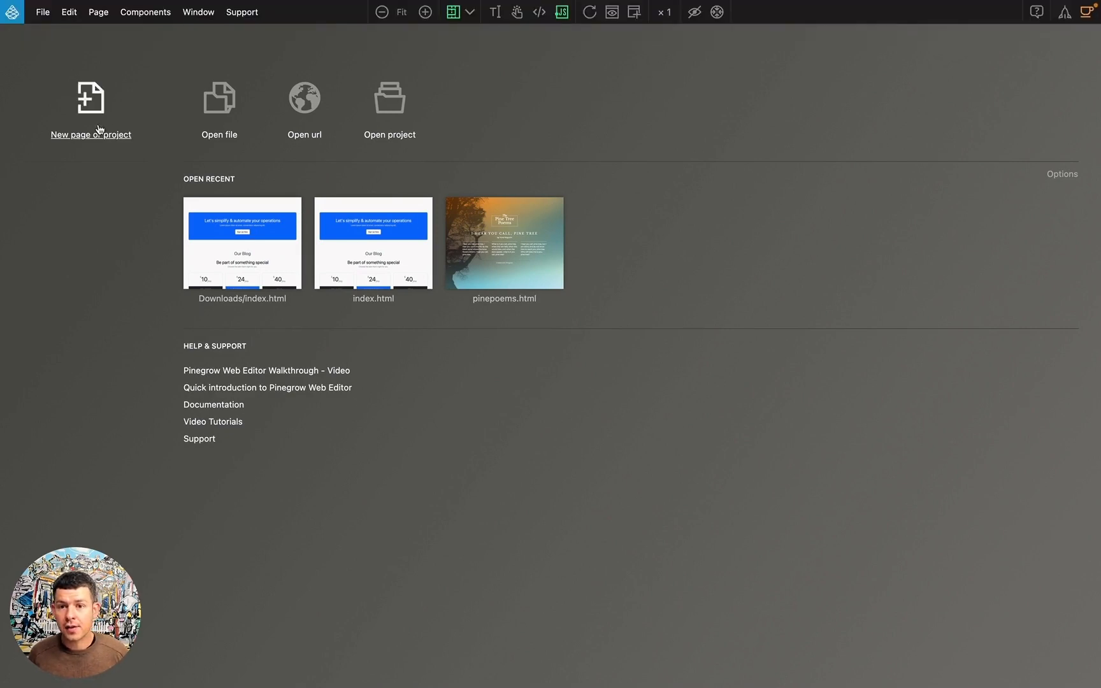
{"action": "left_click", "coordinate": [81, 111]}
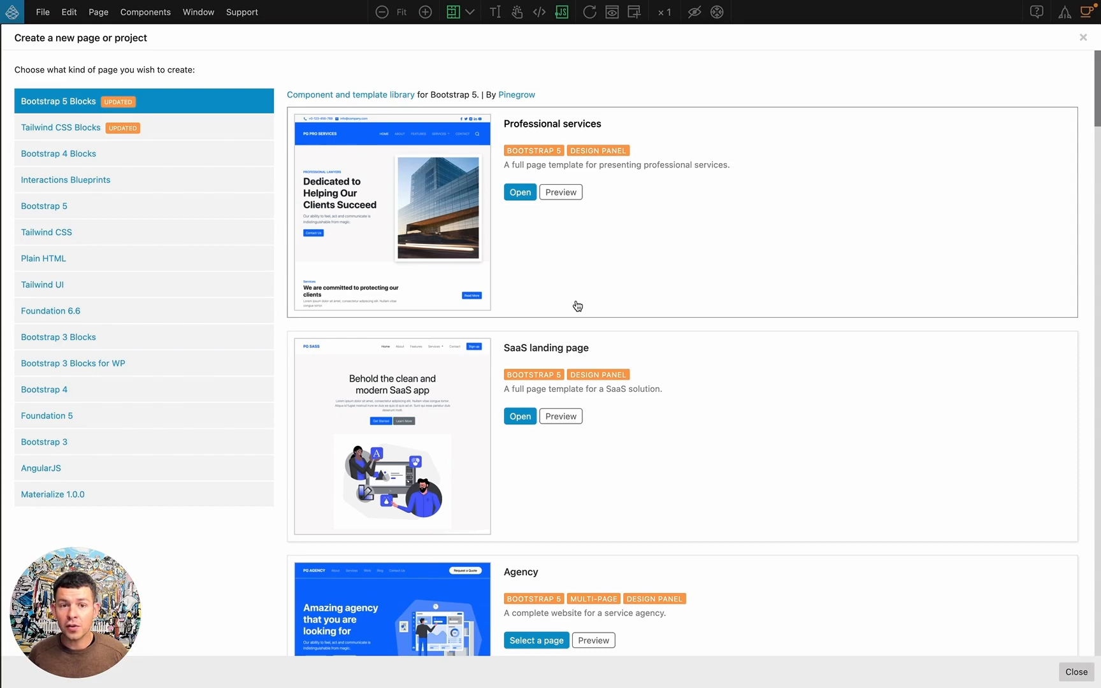
{"action": "scroll", "coordinate": [577, 306], "scroll_direction": "down", "scroll_amount": 3}
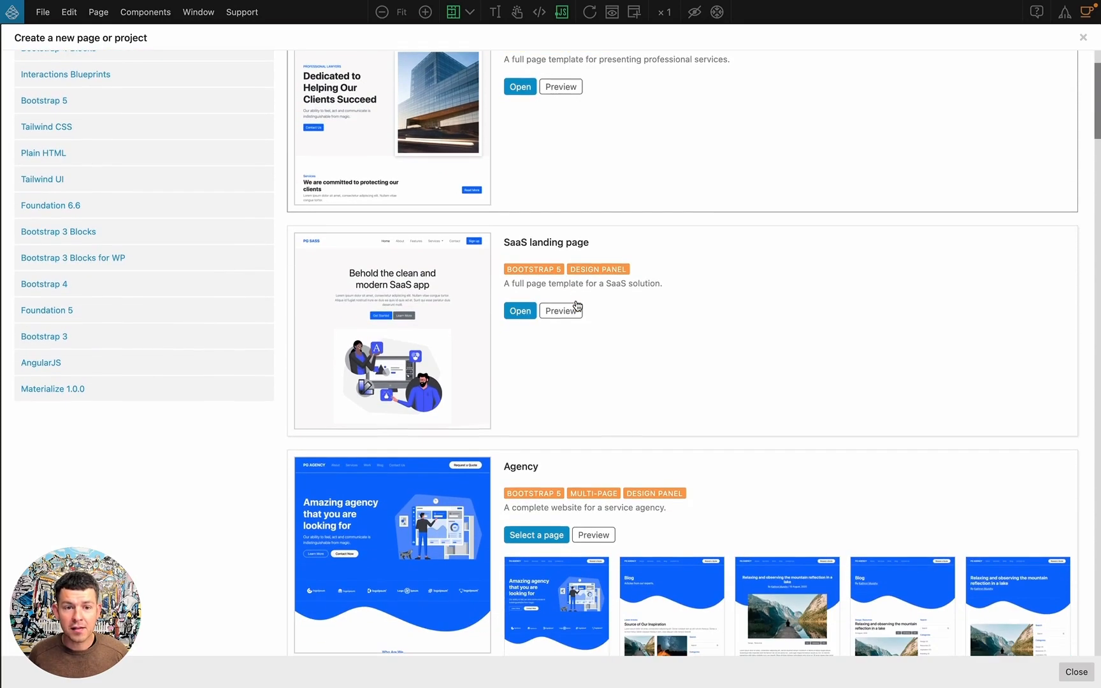
{"action": "scroll", "coordinate": [729, 253], "scroll_direction": "up", "scroll_amount": 3}
{"action": "scroll", "coordinate": [729, 252], "scroll_direction": "down", "scroll_amount": 8}
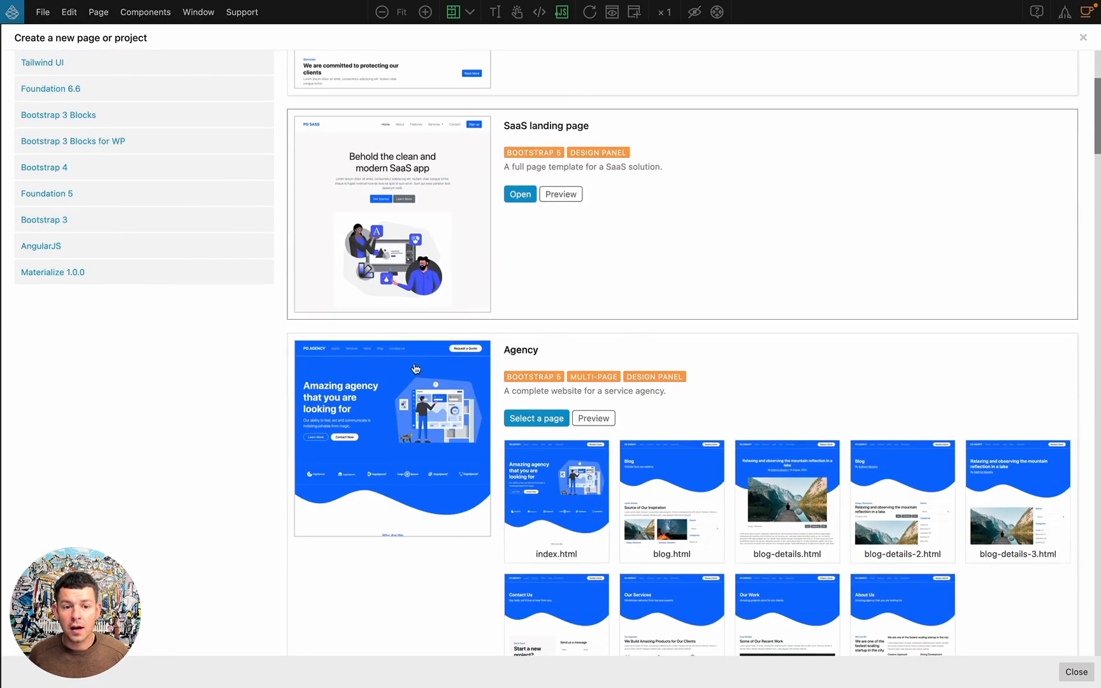
{"action": "scroll", "coordinate": [400, 204], "scroll_direction": "up", "scroll_amount": 3}
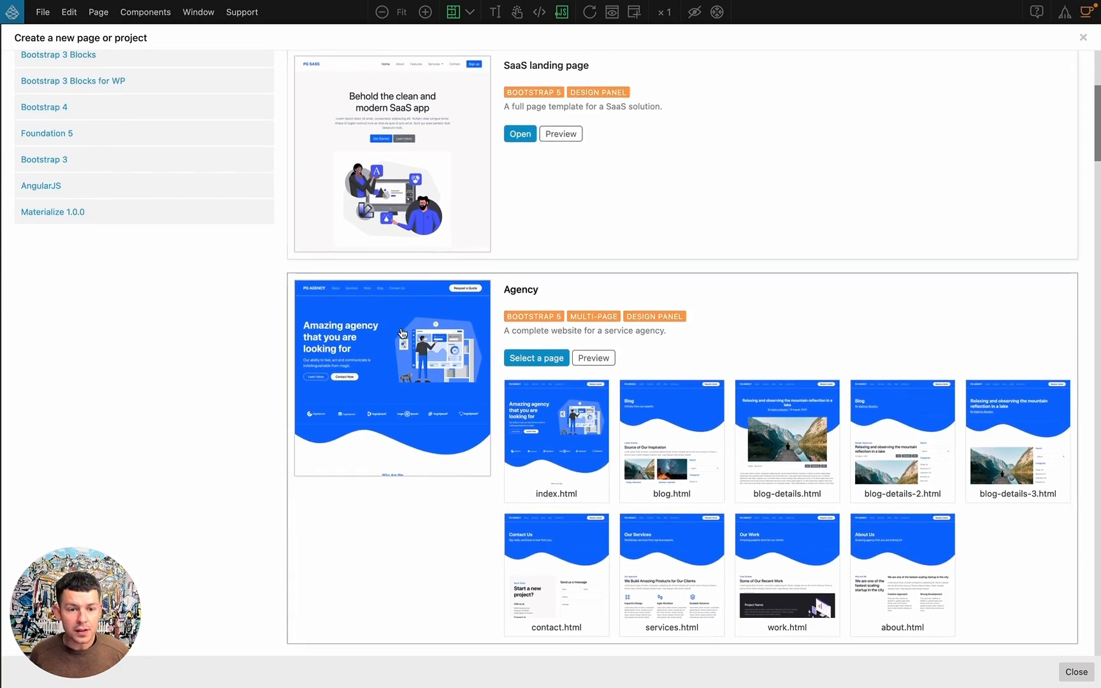
{"action": "scroll", "coordinate": [402, 334], "scroll_direction": "down", "scroll_amount": 3}
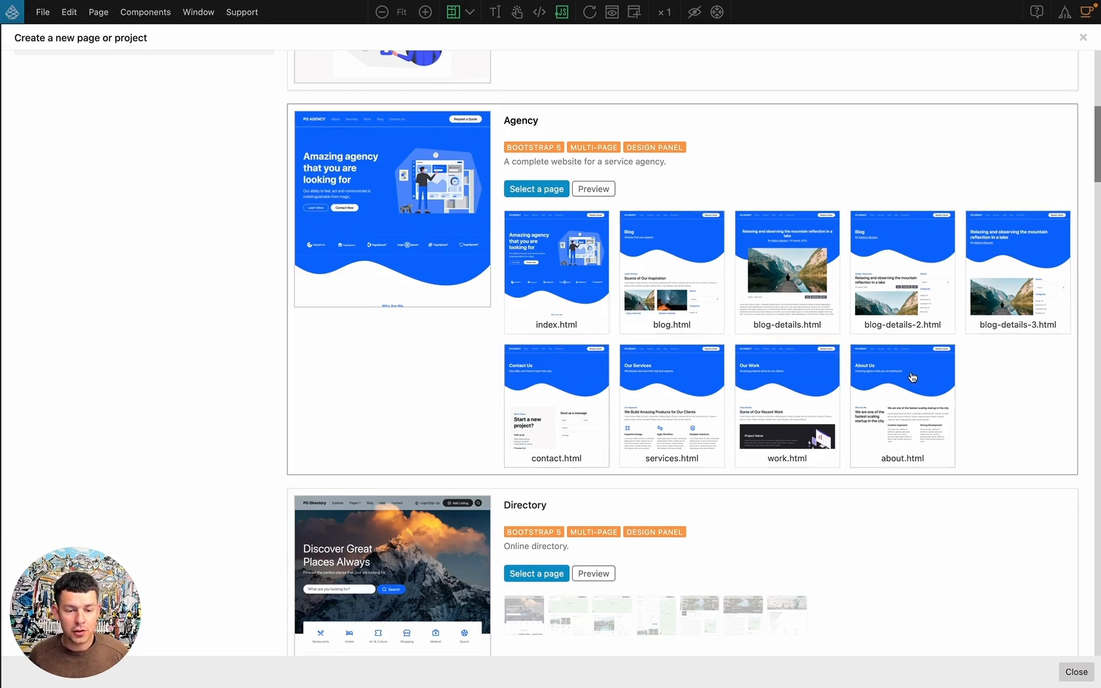
{"action": "scroll", "coordinate": [713, 336], "scroll_direction": "up", "scroll_amount": 1}
{"action": "left_click", "coordinate": [714, 336]}
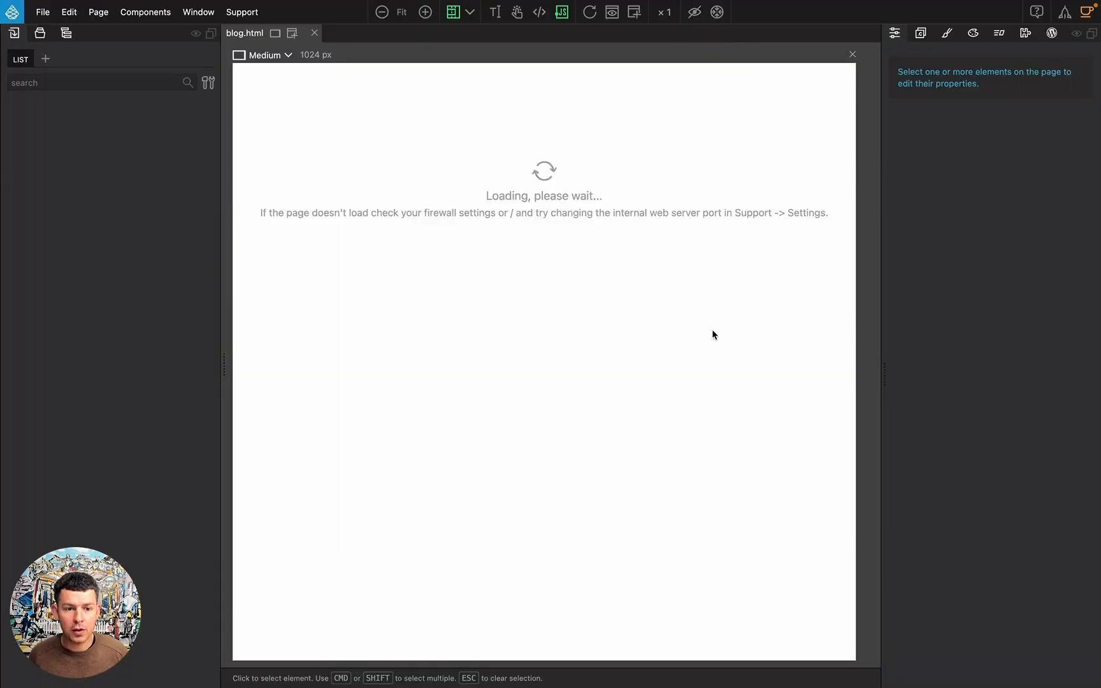
- Delete the container holding the Latest Articles content, post cards and sidebar from the blog page
{"action": "scroll", "coordinate": [514, 308], "scroll_direction": "down", "scroll_amount": 5}
{"action": "scroll", "coordinate": [514, 308], "scroll_direction": "down", "scroll_amount": 5}
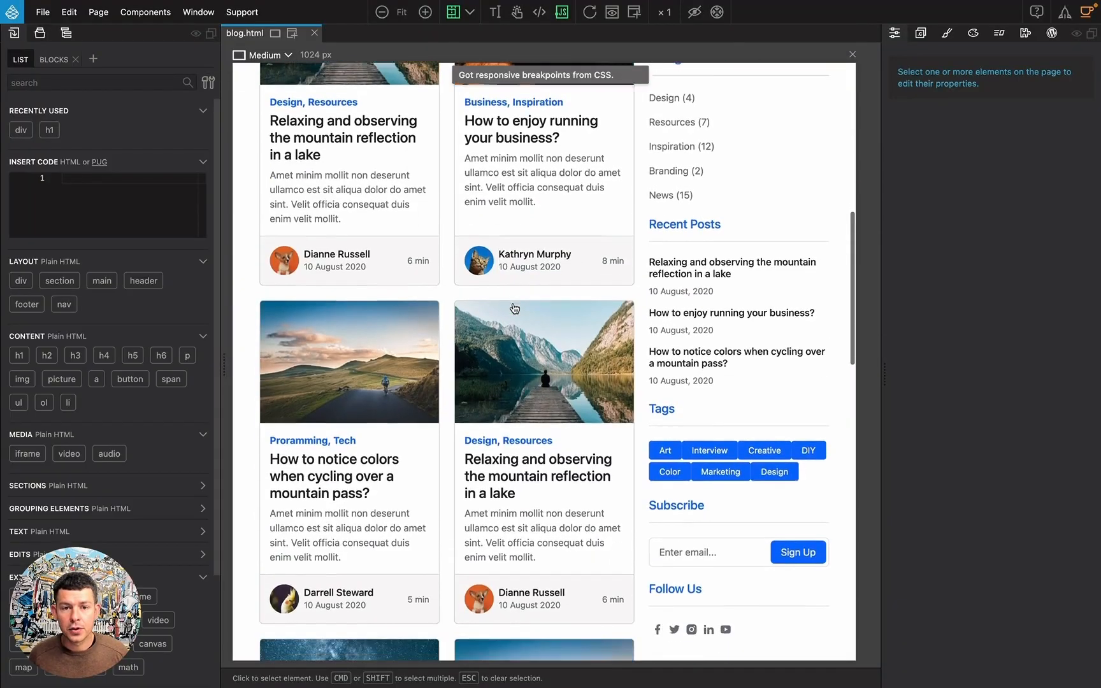
{"action": "scroll", "coordinate": [514, 309], "scroll_direction": "down", "scroll_amount": 15}
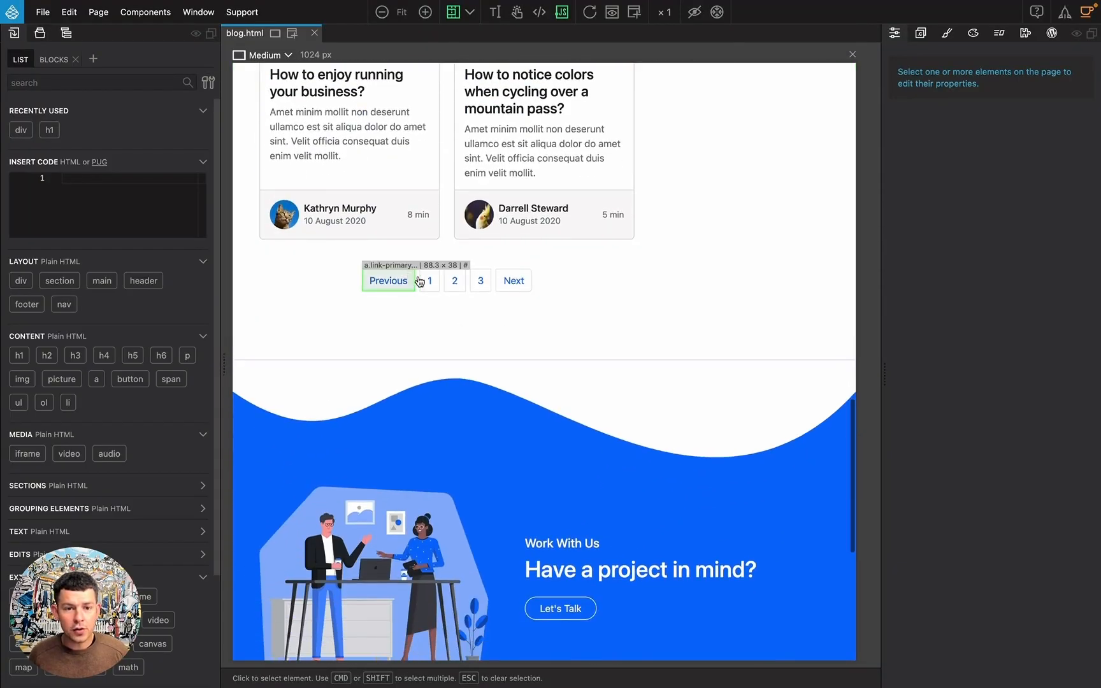
{"action": "scroll", "coordinate": [542, 194], "scroll_direction": "up", "scroll_amount": 10}
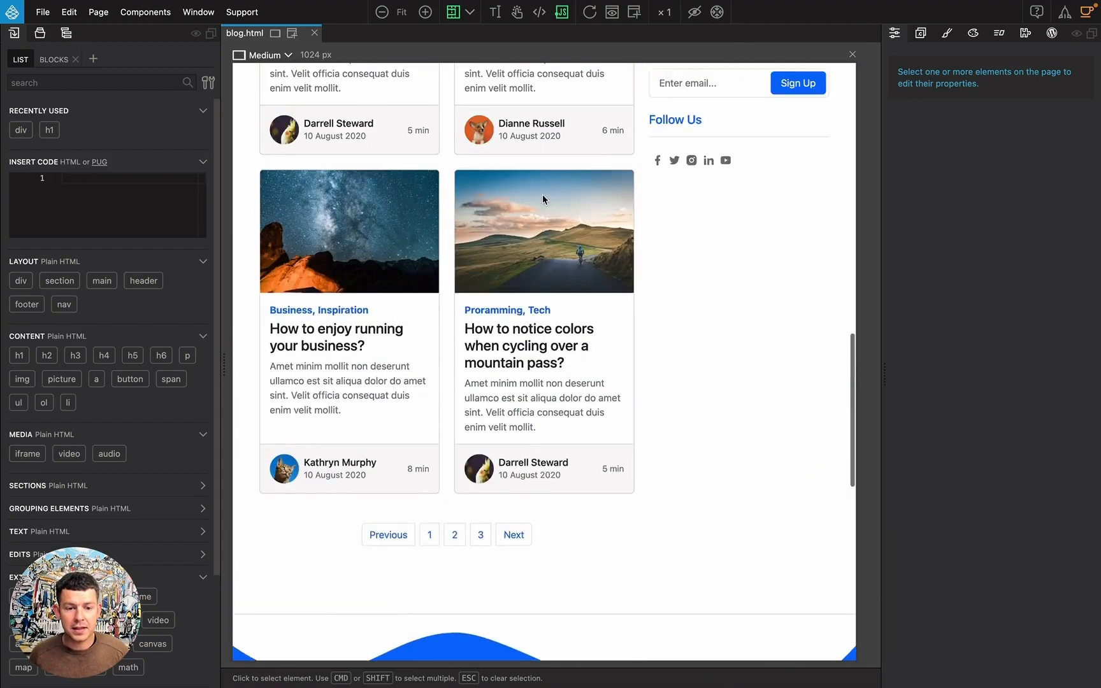
{"action": "scroll", "coordinate": [459, 281], "scroll_direction": "up", "scroll_amount": 15}
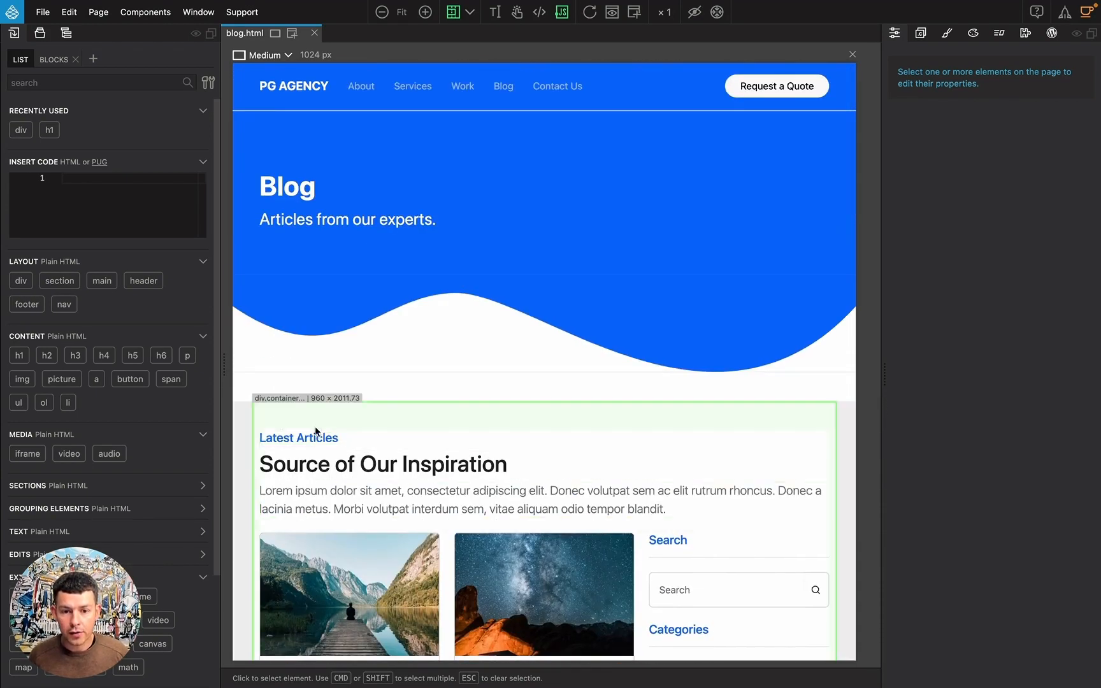
{"action": "left_click", "coordinate": [318, 417]}
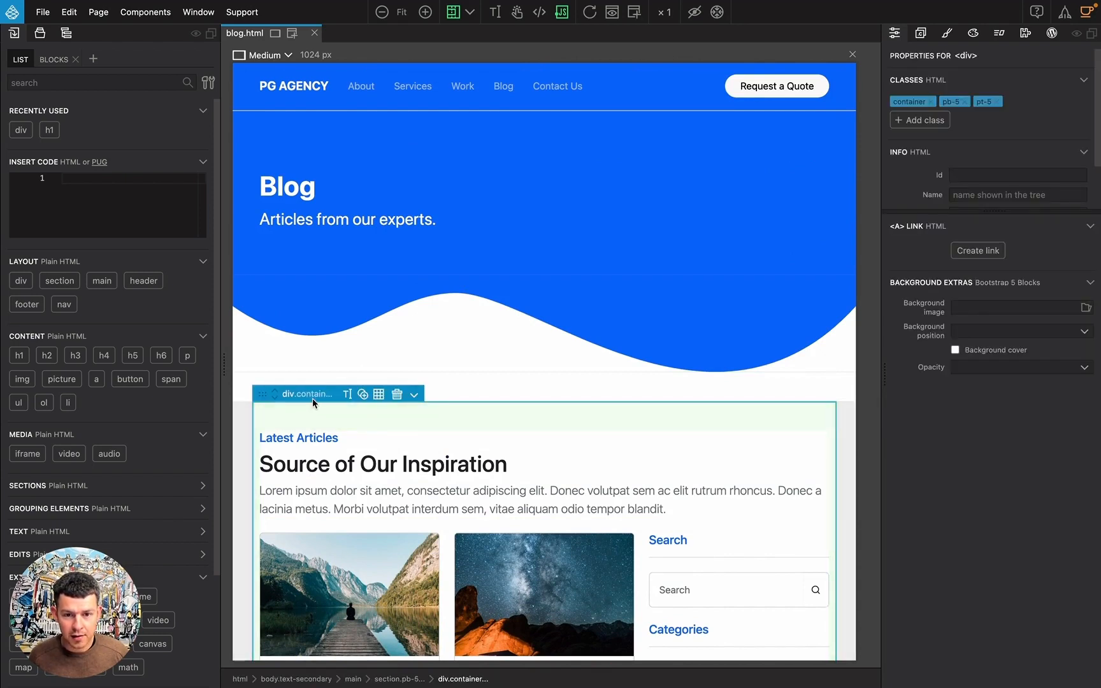
{"action": "left_click", "coordinate": [397, 394]}
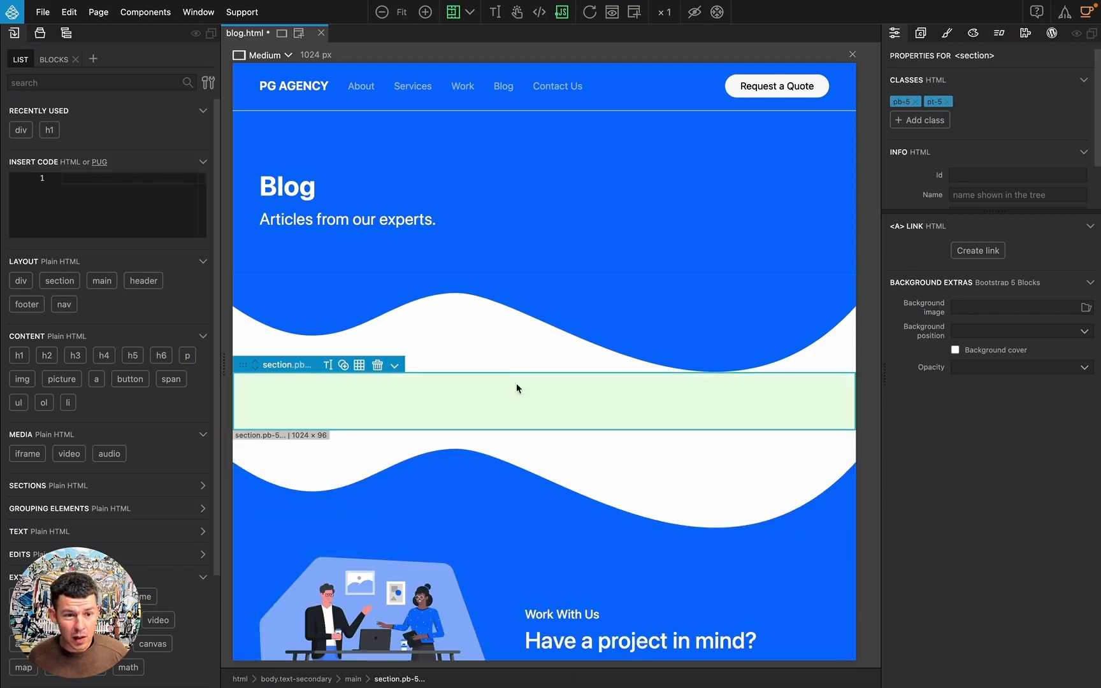
- Open the code of the emptied section below the Blog header and add blank lines between its section tags
{"action": "scroll", "coordinate": [576, 390], "scroll_direction": "down", "scroll_amount": 3}
{"action": "scroll", "coordinate": [577, 390], "scroll_direction": "up", "scroll_amount": 3}
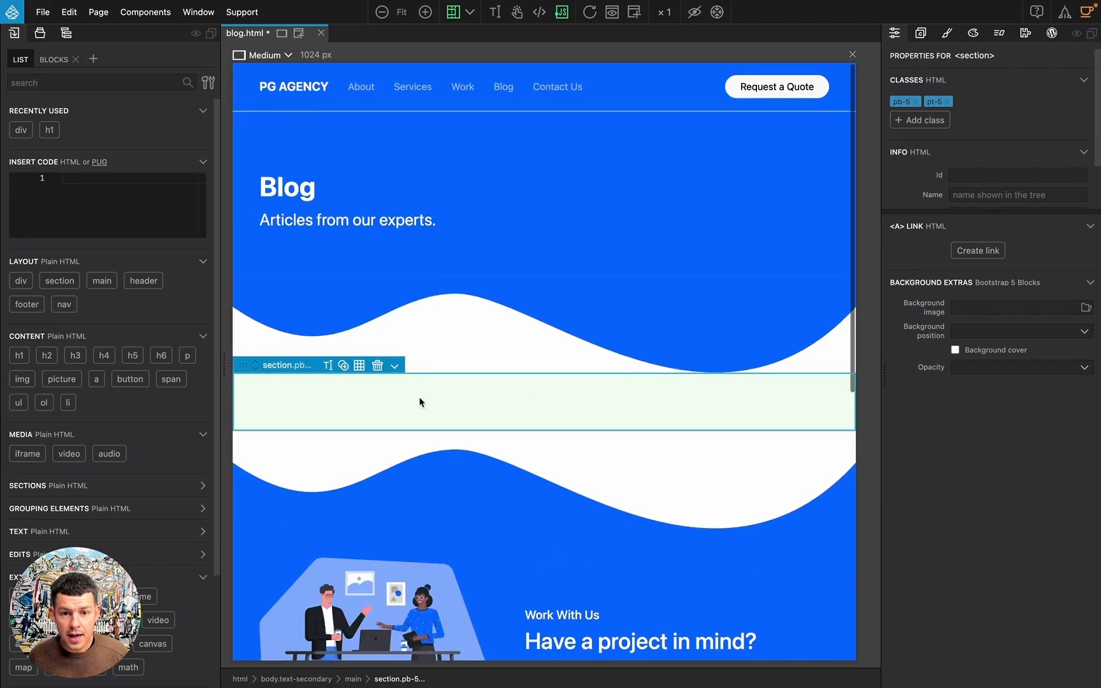
{"action": "left_click", "coordinate": [395, 367]}
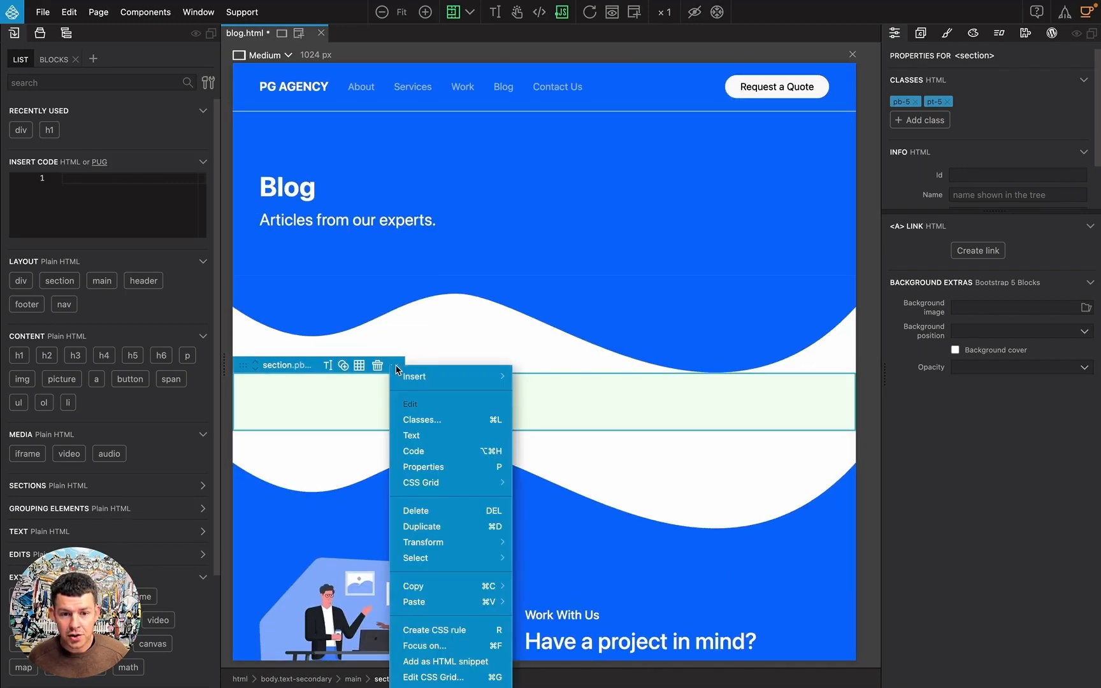
{"action": "left_click", "coordinate": [457, 451]}
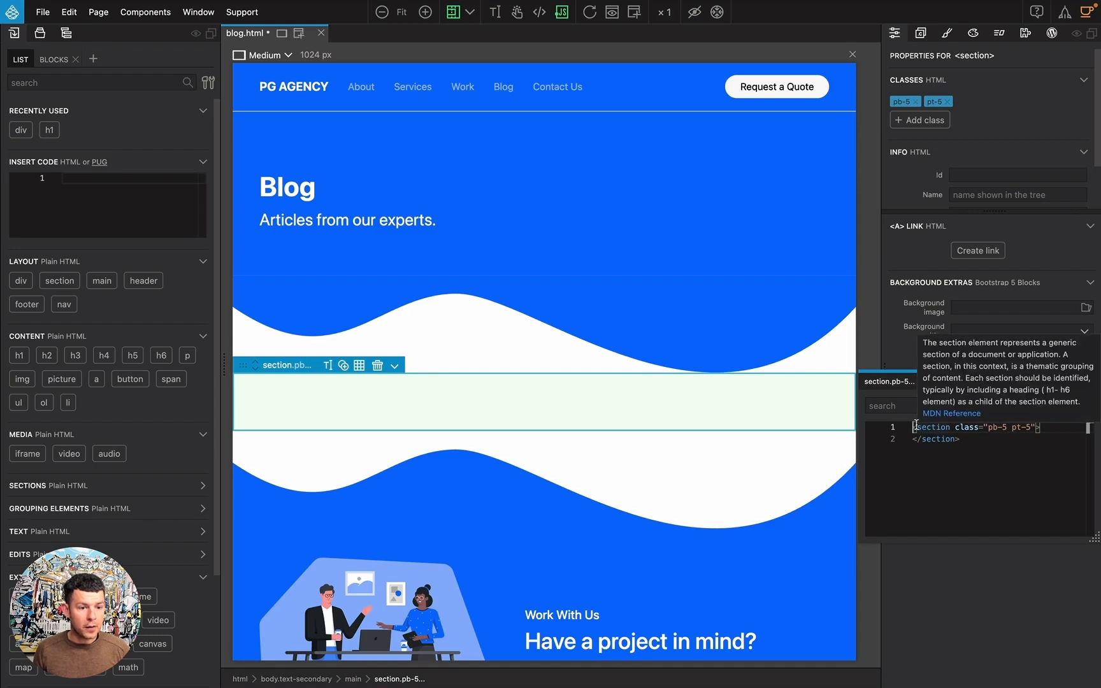
{"action": "left_click", "coordinate": [1049, 428]}
{"action": "key", "text": "Return"}
{"action": "key", "text": "Return"}
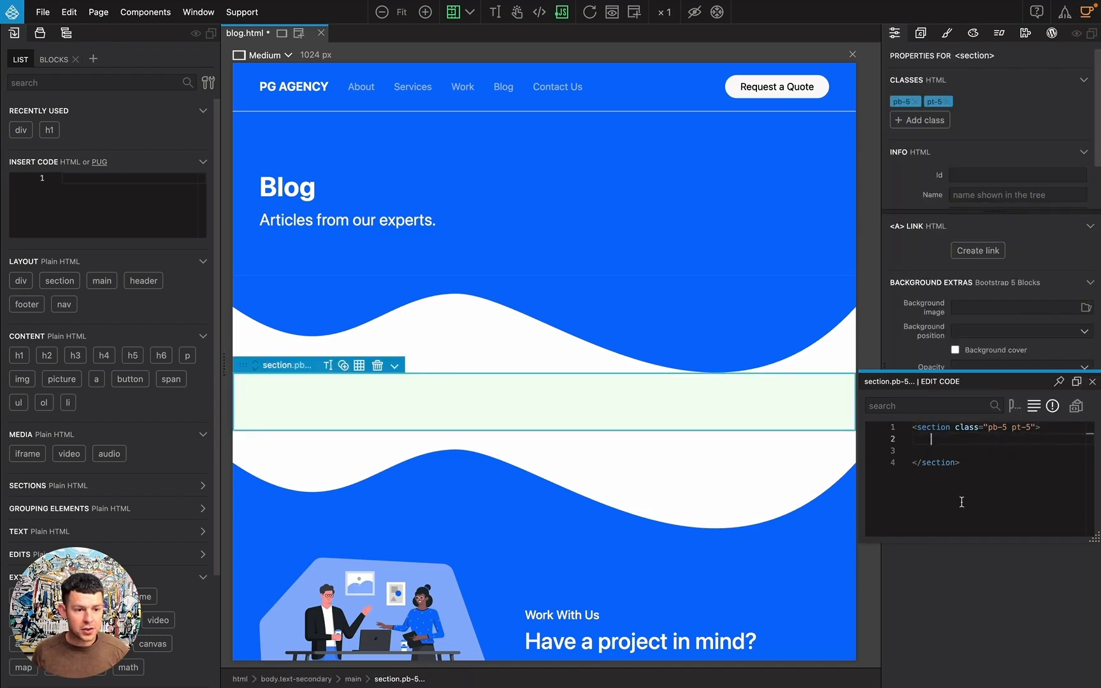
{"action": "key", "text": "Return"}
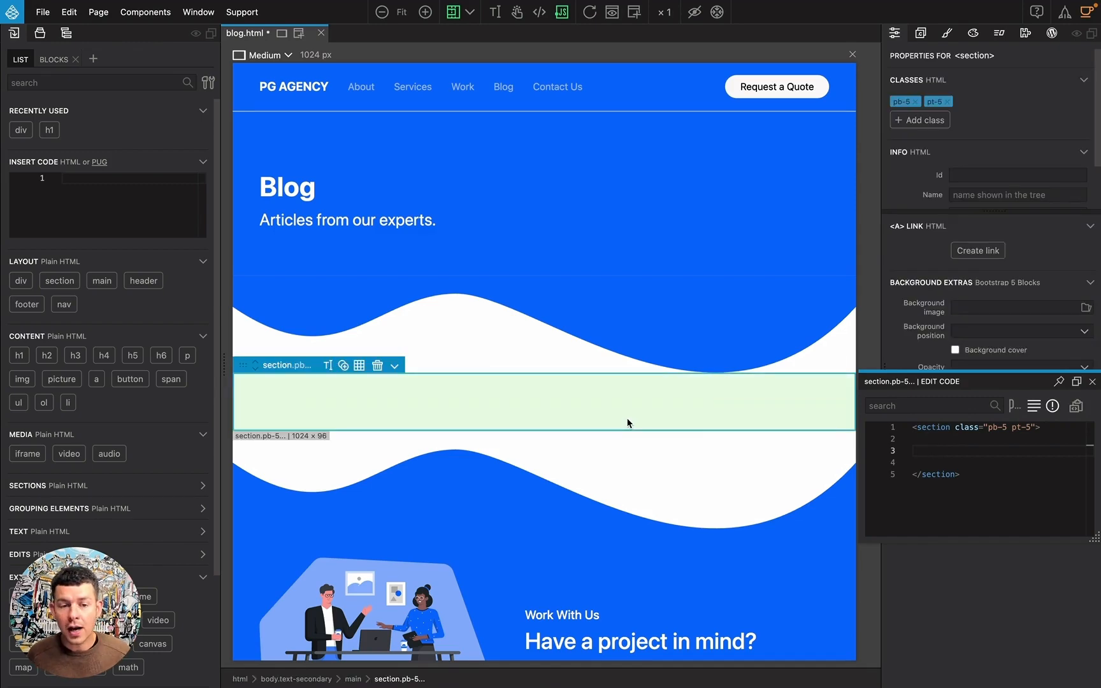
- Switch to BlogHandy's Getting Started page in the browser, copy the Step 1 script snippet and return to Pinegrow
{"action": "key", "text": "ctrl+Right"}
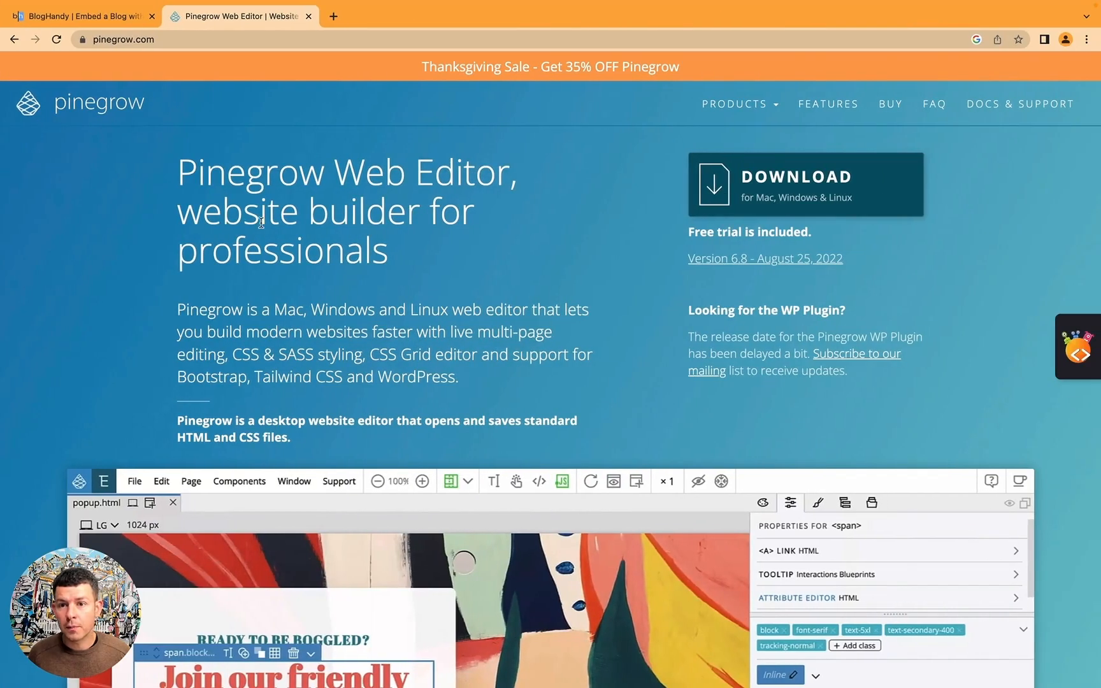
{"action": "left_click", "coordinate": [98, 19]}
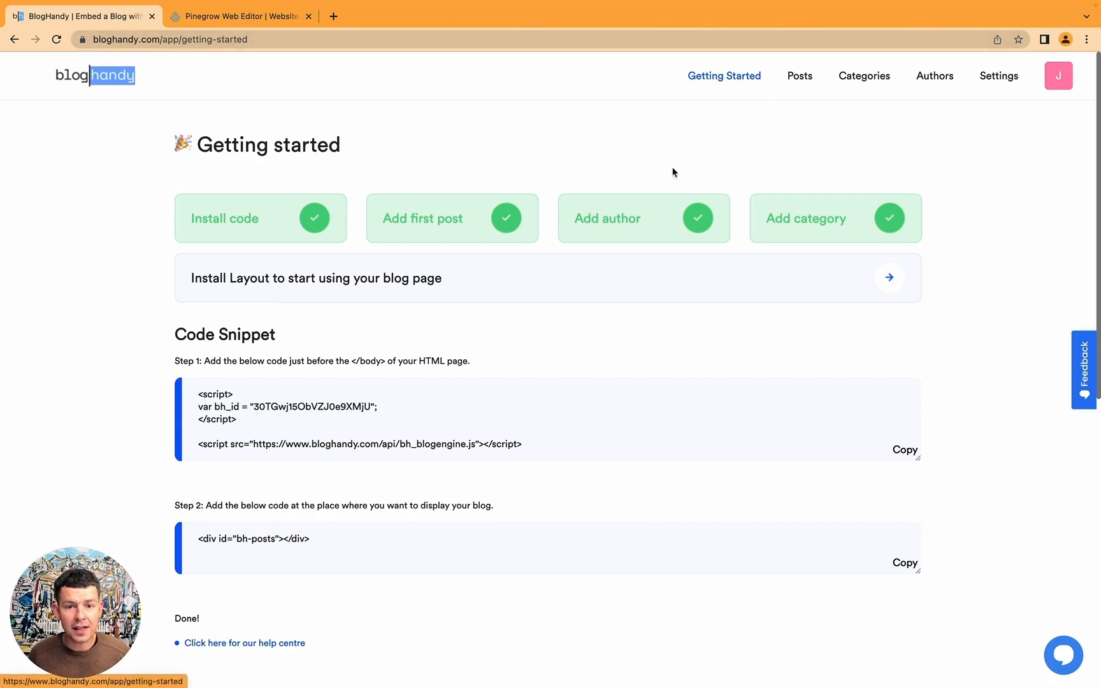
{"action": "scroll", "coordinate": [622, 243], "scroll_direction": "down", "scroll_amount": 3}
{"action": "left_click", "coordinate": [185, 229]}
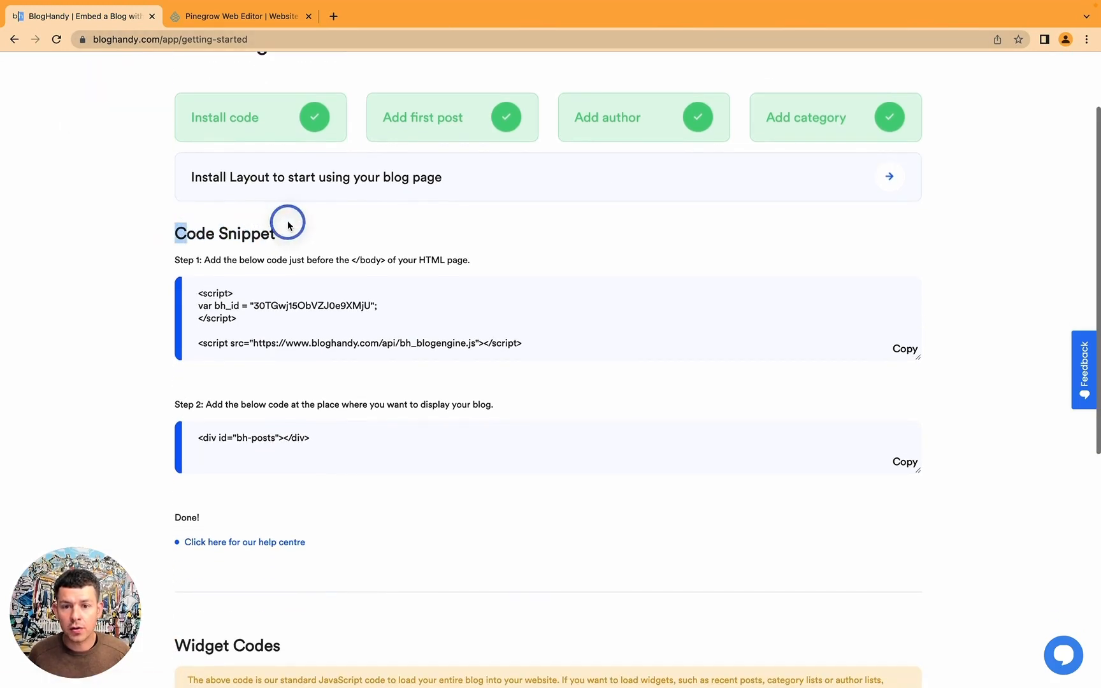
{"action": "left_click_drag", "start_coordinate": [197, 291], "coordinate": [457, 352]}
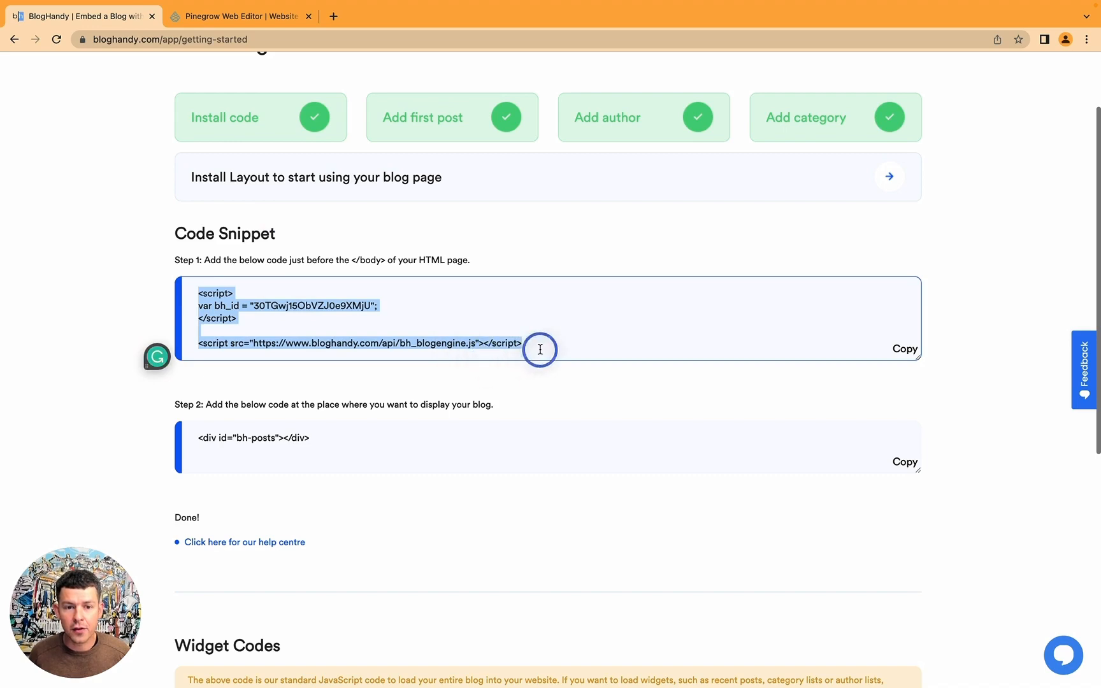
{"action": "left_click", "coordinate": [909, 355]}
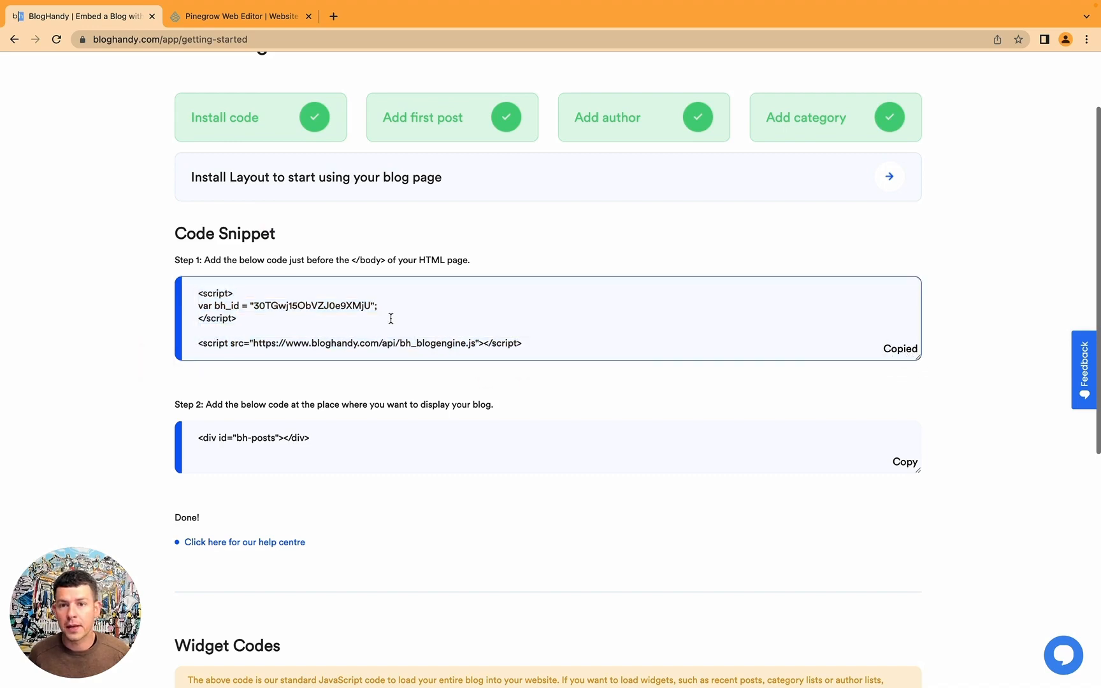
{"action": "key", "text": "super+Tab"}
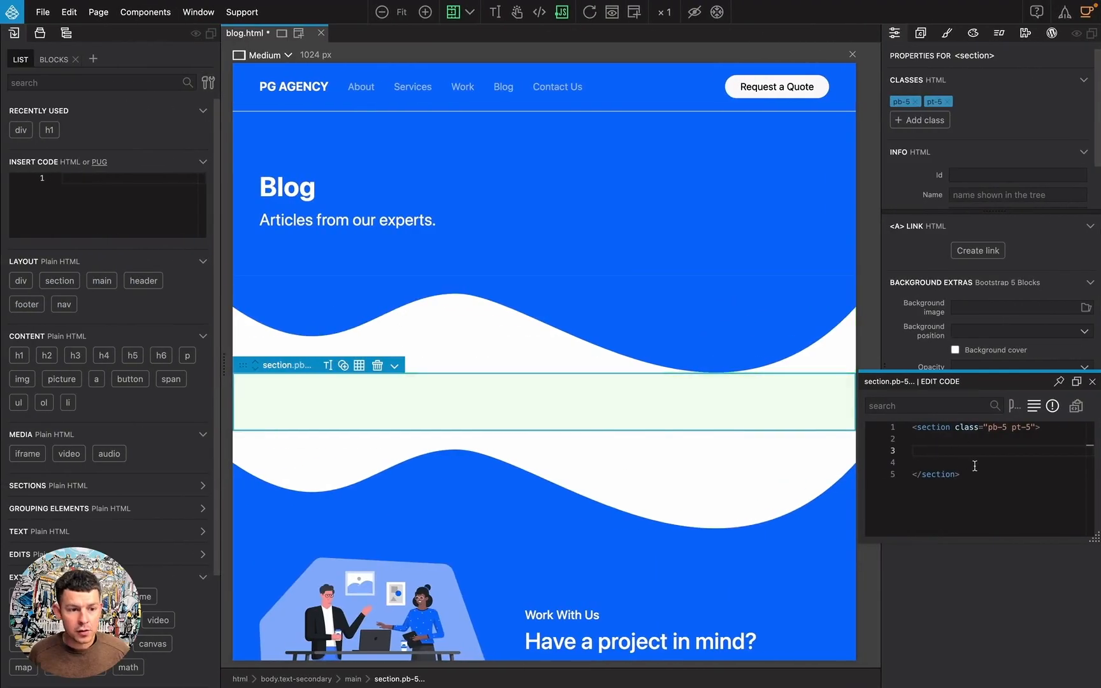
- Paste BlogHandy's Step 1 script snippet between the section tags and add blank lines below it
{"action": "key", "text": "super+v"}
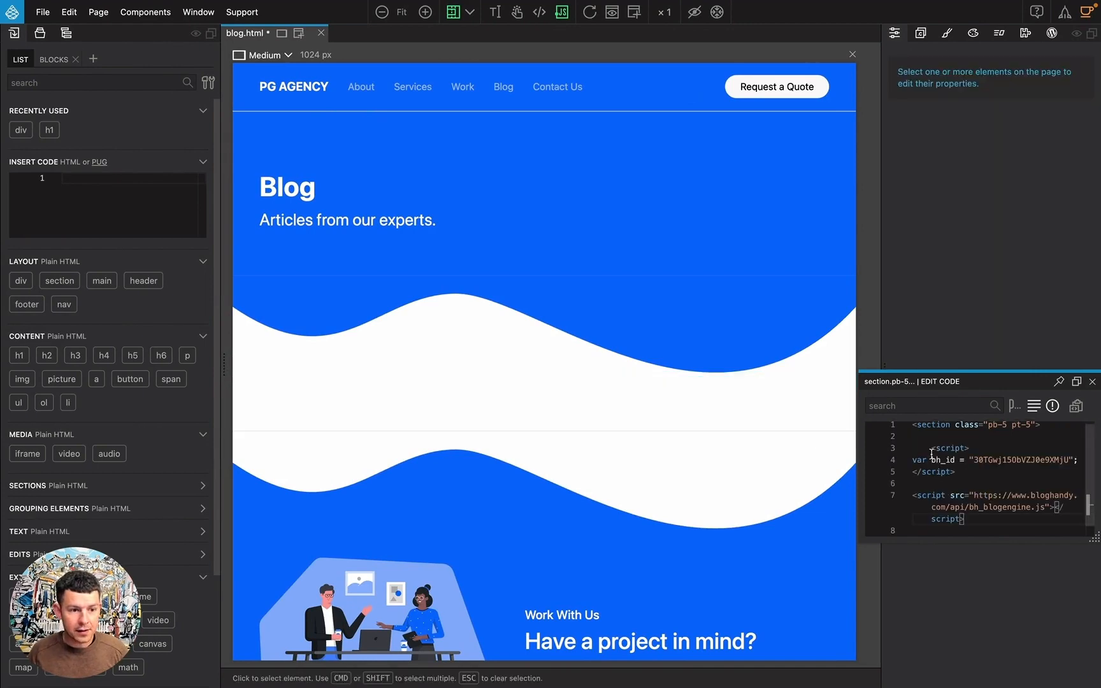
{"action": "key", "text": "Return"}
{"action": "key", "text": "Return"}
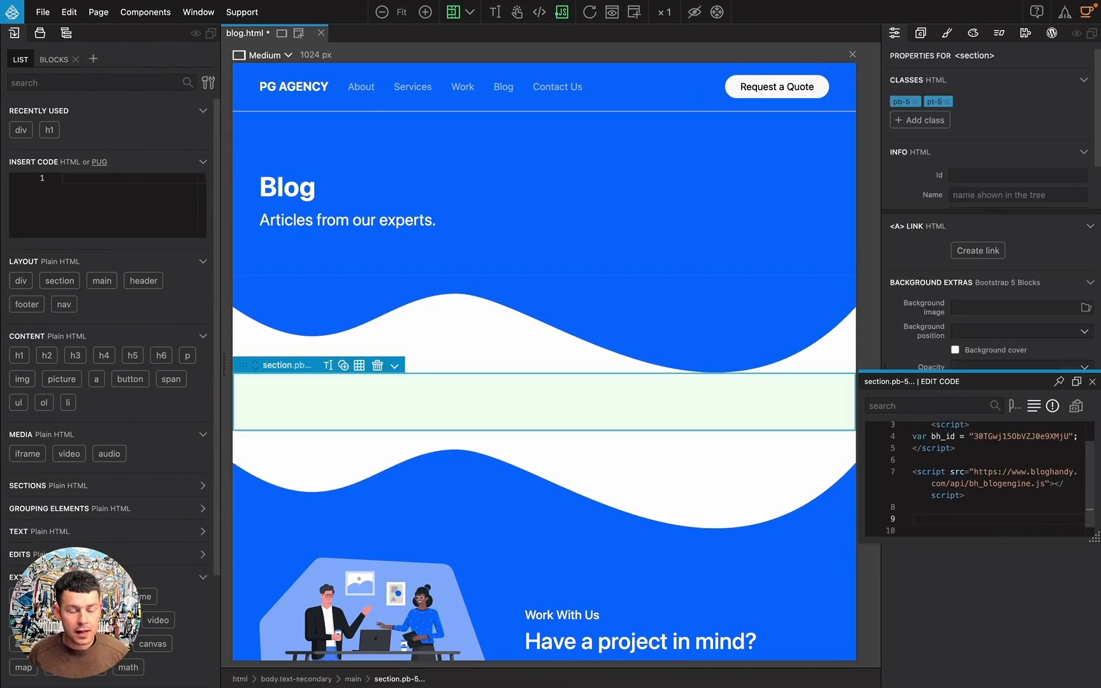
- Copy the Step 2 snippet <div id="bh-posts"></div> from BlogHandy's Getting Started page and paste it below the script in Pinegrow's section code
{"action": "key", "text": "ctrl+Right"}
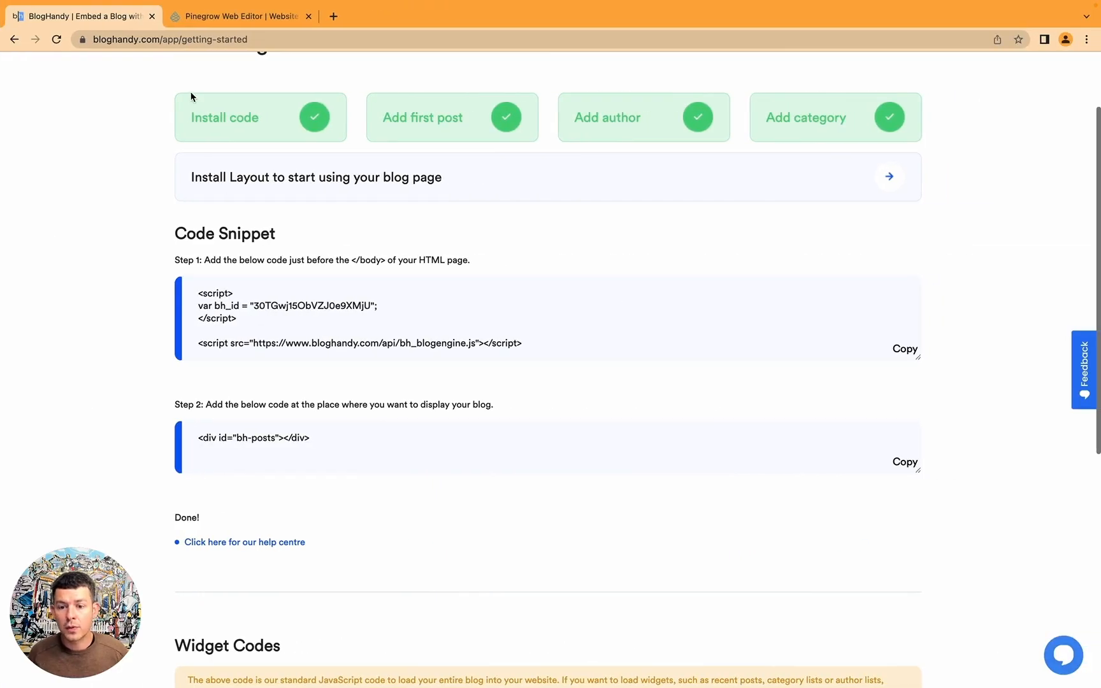
{"action": "left_click", "coordinate": [239, 436]}
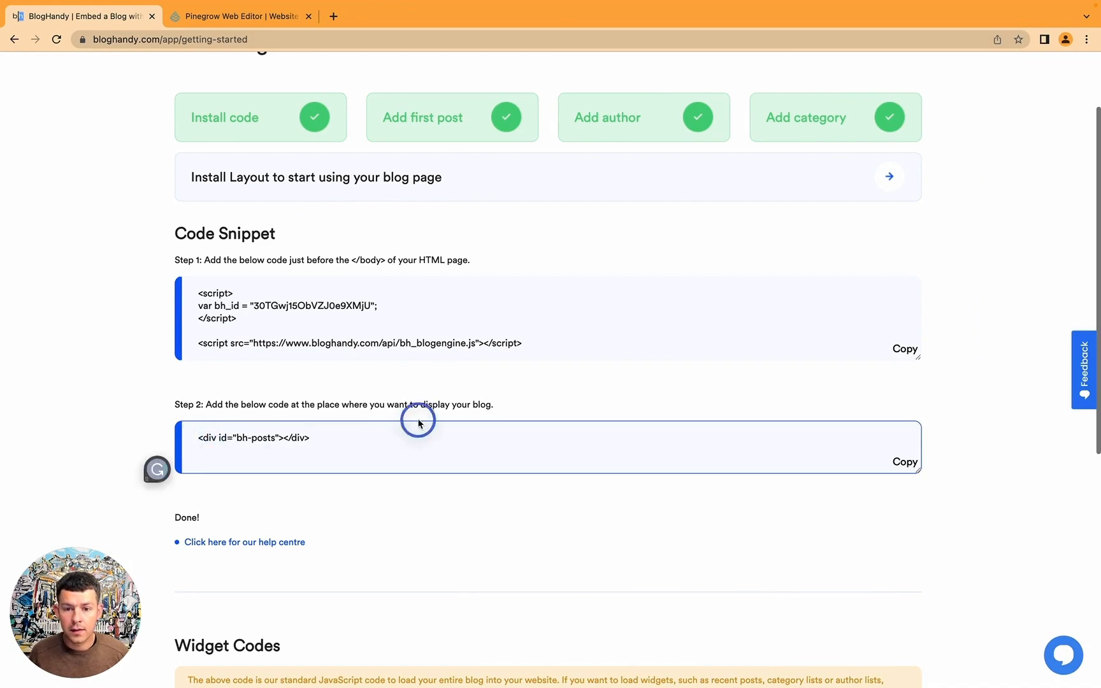
{"action": "left_click", "coordinate": [908, 463]}
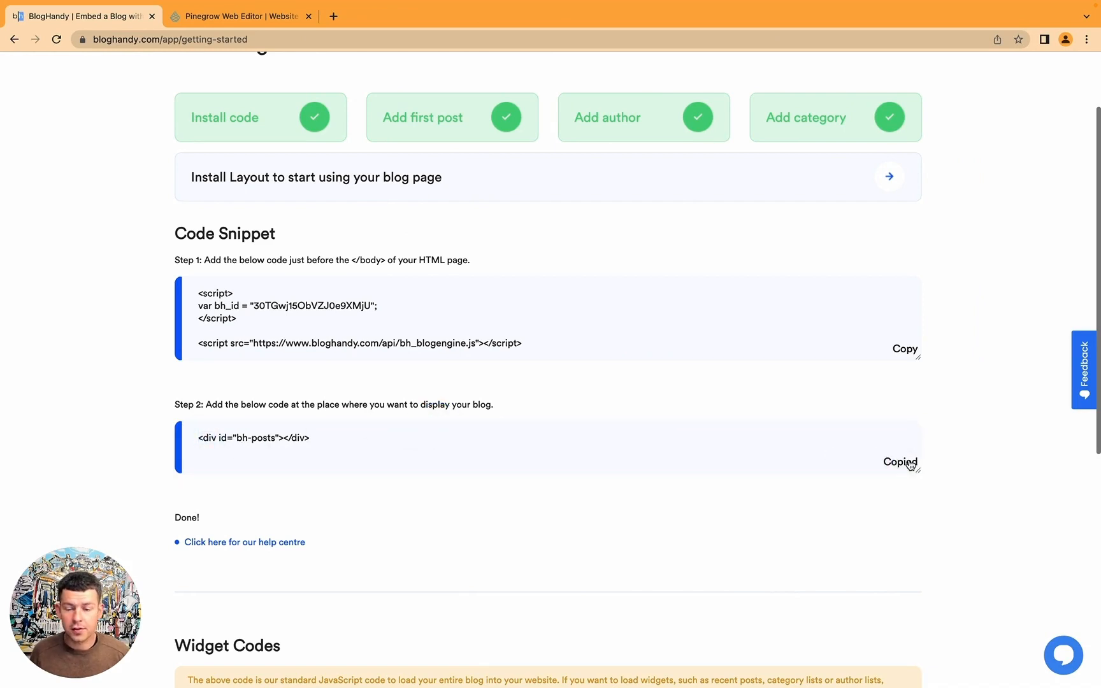
{"action": "key", "text": "ctrl+Left"}
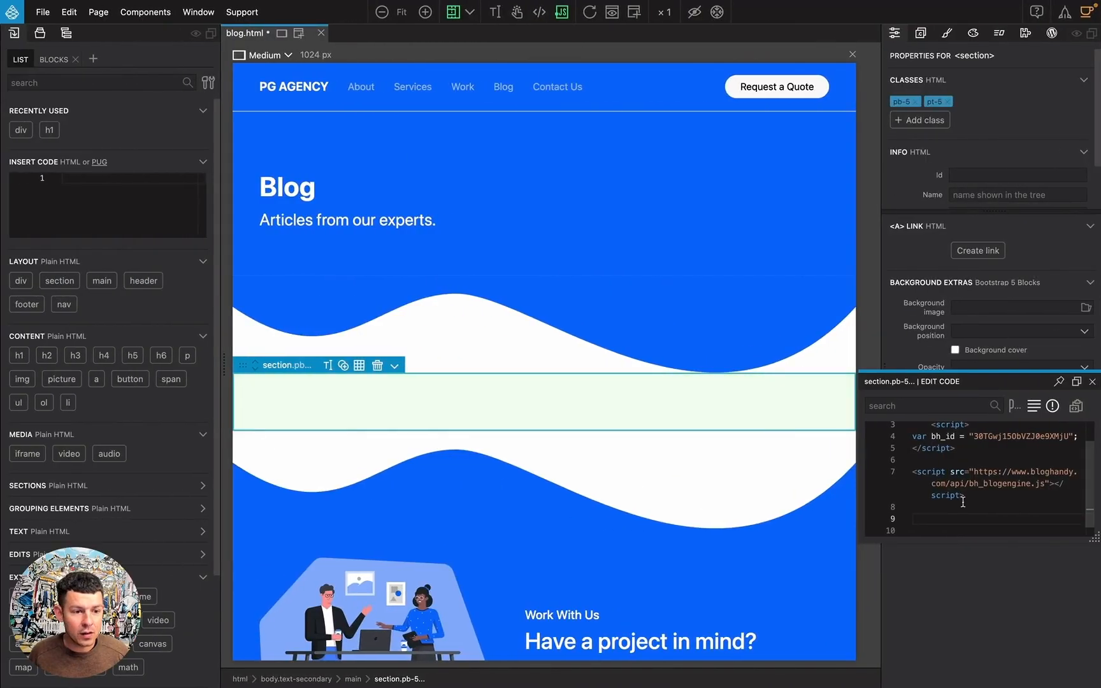
{"action": "key", "text": "super+v"}
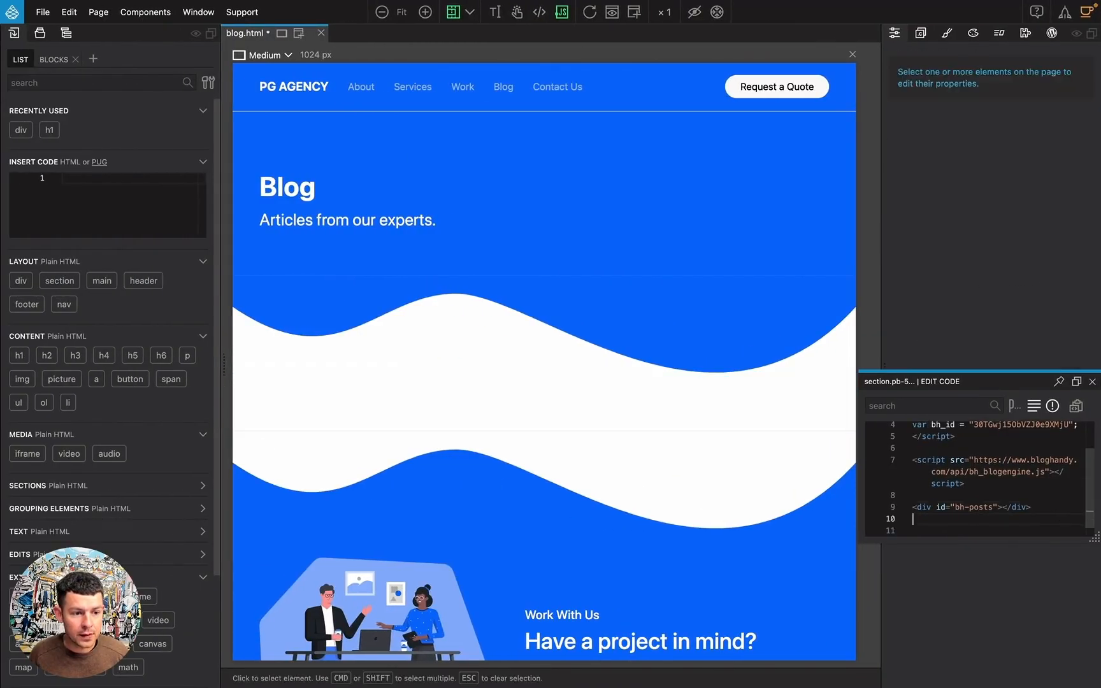
{"action": "left_click", "coordinate": [516, 345]}
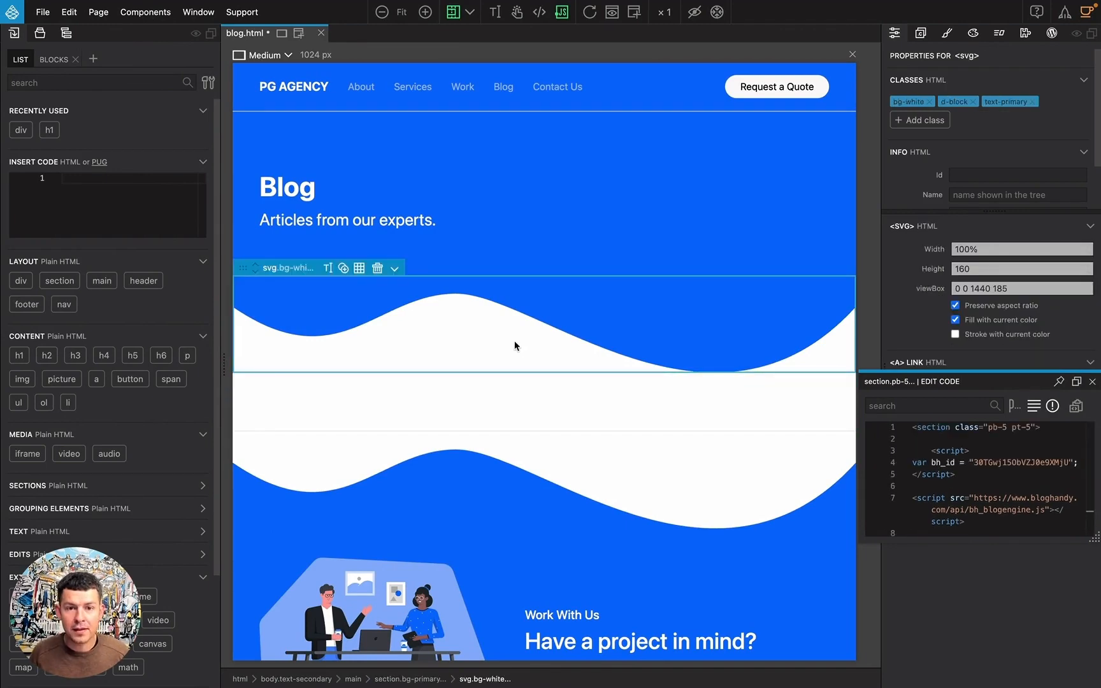
- Save the page as blog.html in the PINEGROW folder within Downloads and dismiss the offer to open the folder as a project
{"action": "key", "text": "super+s"}
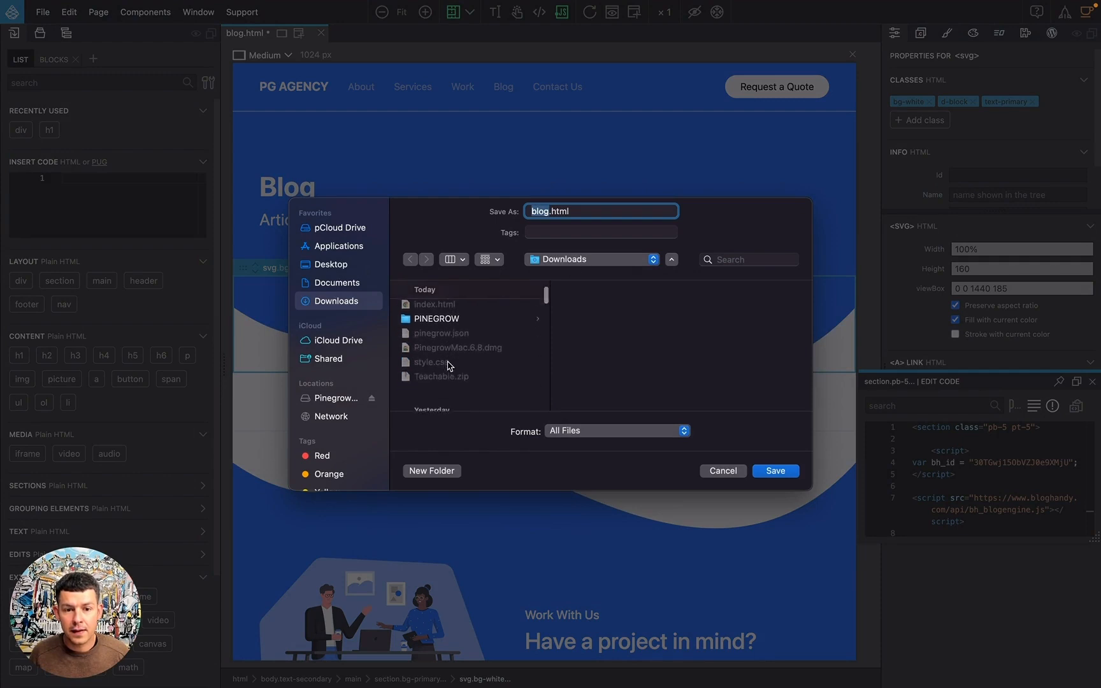
{"action": "scroll", "coordinate": [449, 363], "scroll_direction": "down", "scroll_amount": 3}
{"action": "left_click", "coordinate": [448, 314]}
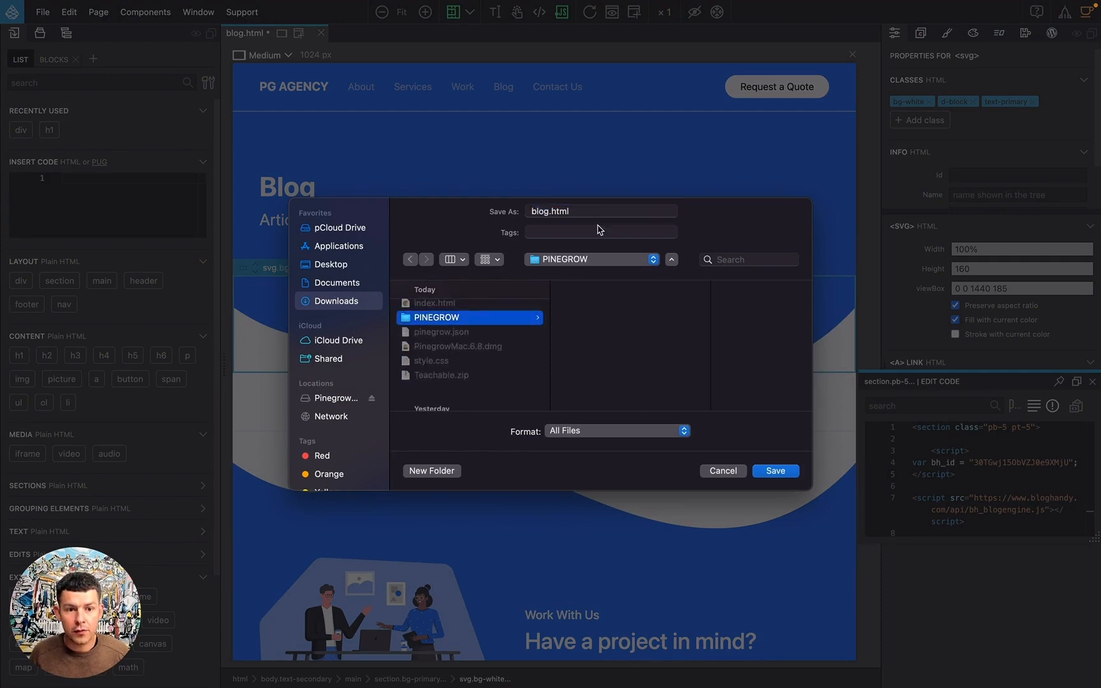
{"action": "left_click", "coordinate": [783, 467]}
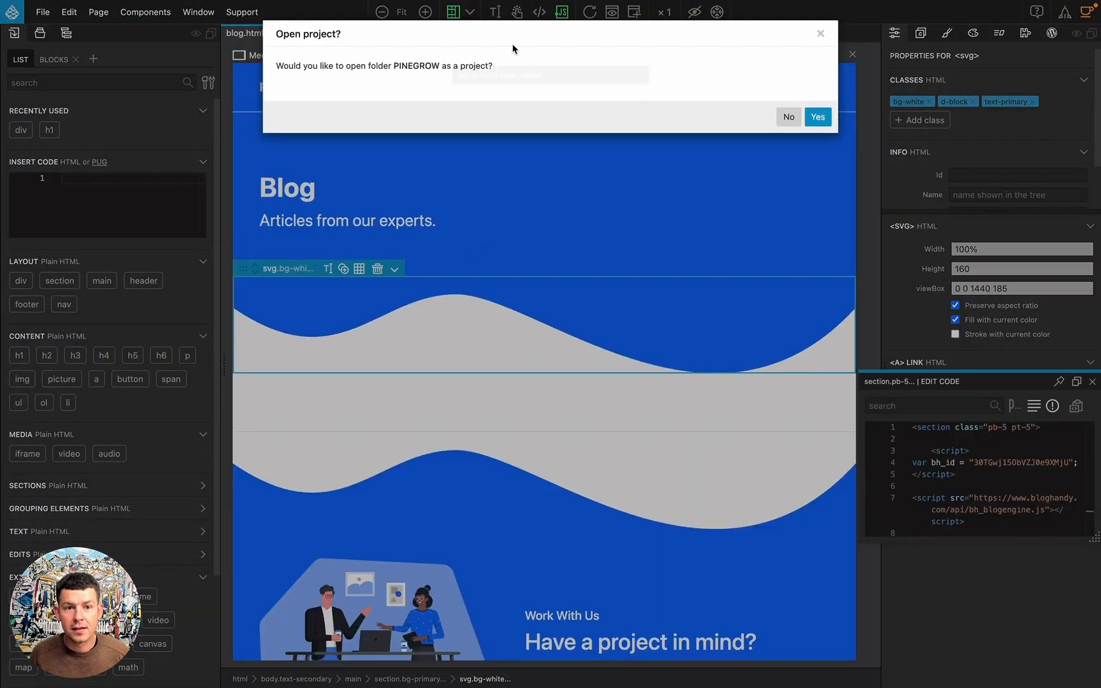
{"action": "left_click", "coordinate": [821, 36]}
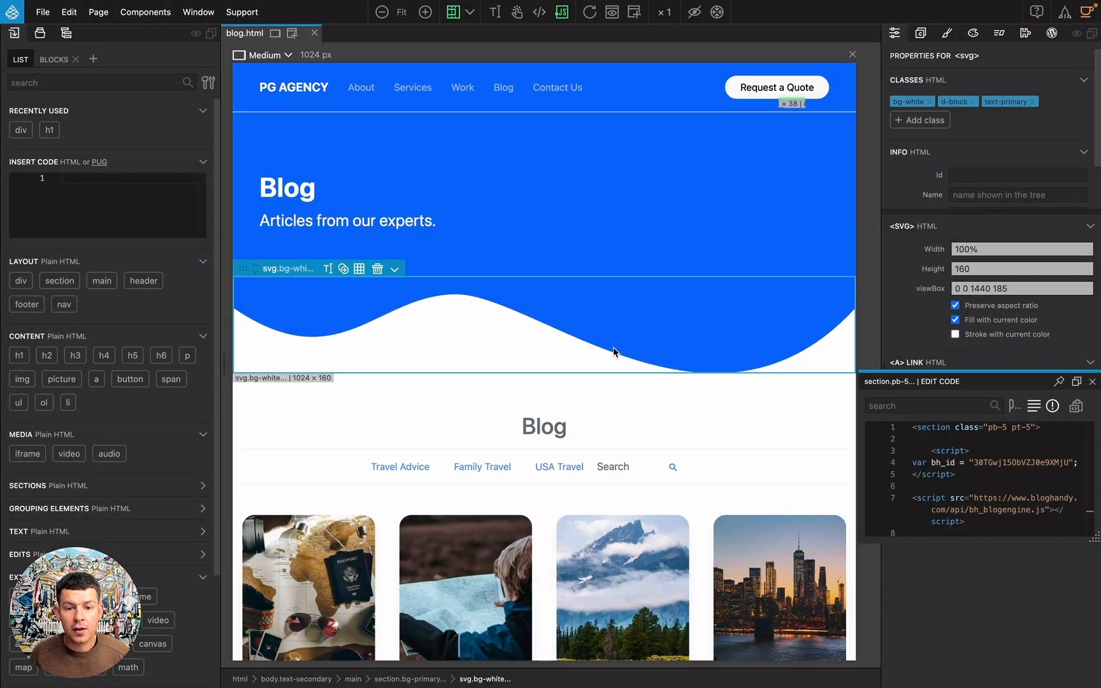
- Examine the embedded blog's heading, category links and post cards on the page canvas
{"action": "scroll", "coordinate": [614, 352], "scroll_direction": "down", "scroll_amount": 2}
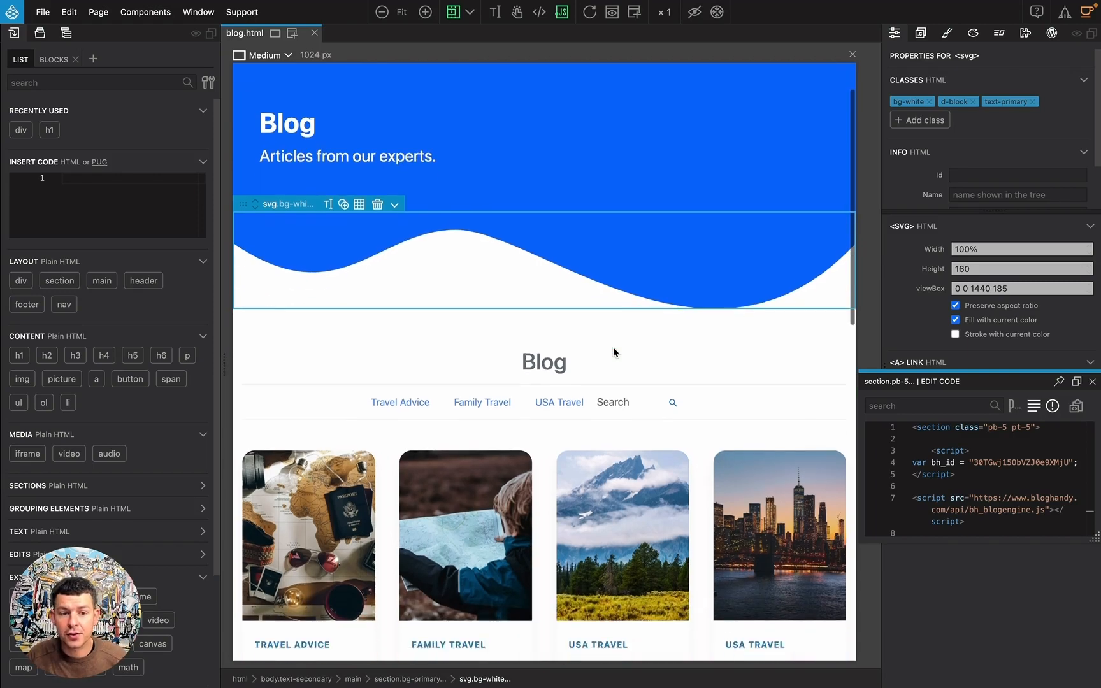
{"action": "scroll", "coordinate": [491, 388], "scroll_direction": "down", "scroll_amount": 5}
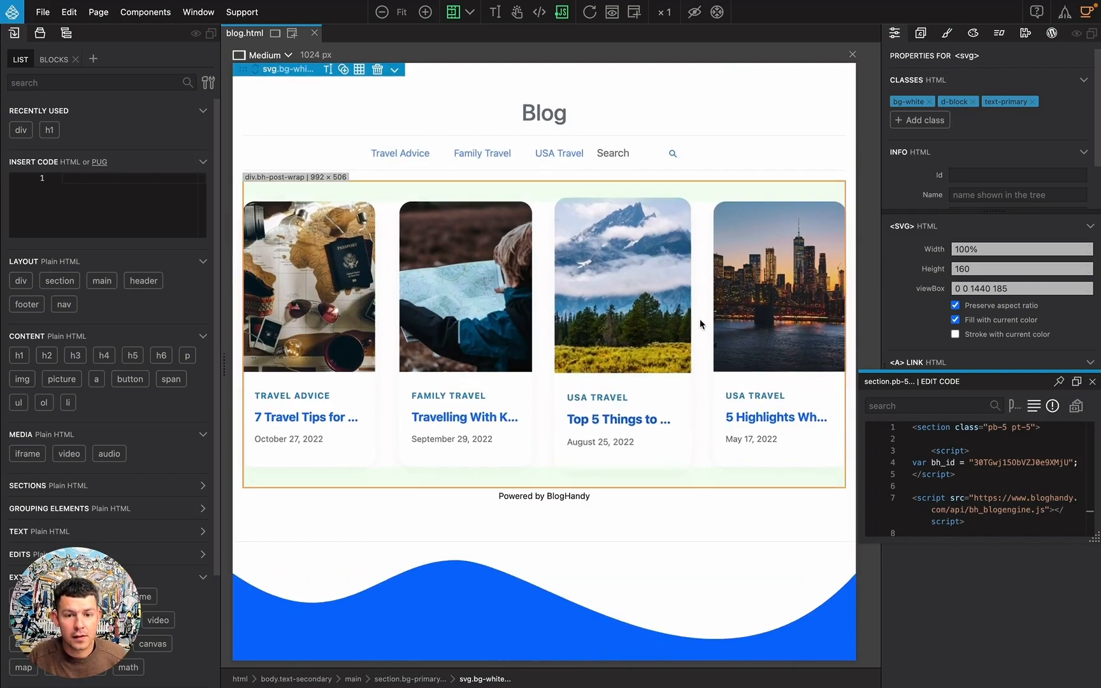
{"action": "scroll", "coordinate": [700, 313], "scroll_direction": "down", "scroll_amount": 3}
{"action": "scroll", "coordinate": [700, 313], "scroll_direction": "up", "scroll_amount": 5}
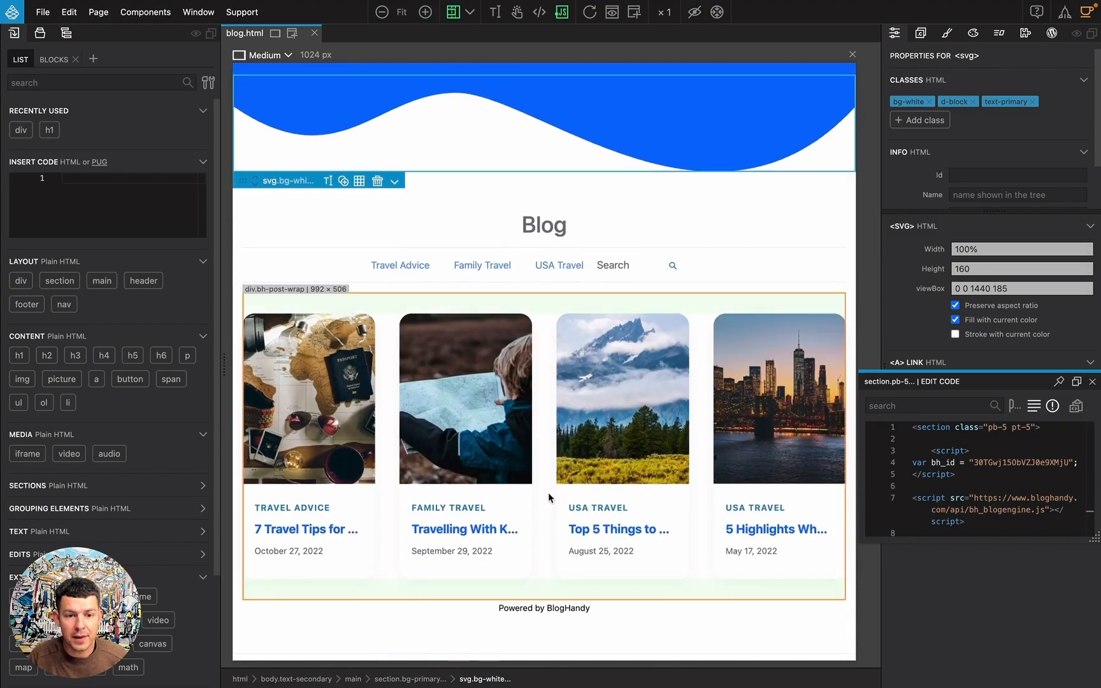
{"action": "scroll", "coordinate": [548, 494], "scroll_direction": "down", "scroll_amount": 3}
{"action": "scroll", "coordinate": [548, 493], "scroll_direction": "up", "scroll_amount": 4}
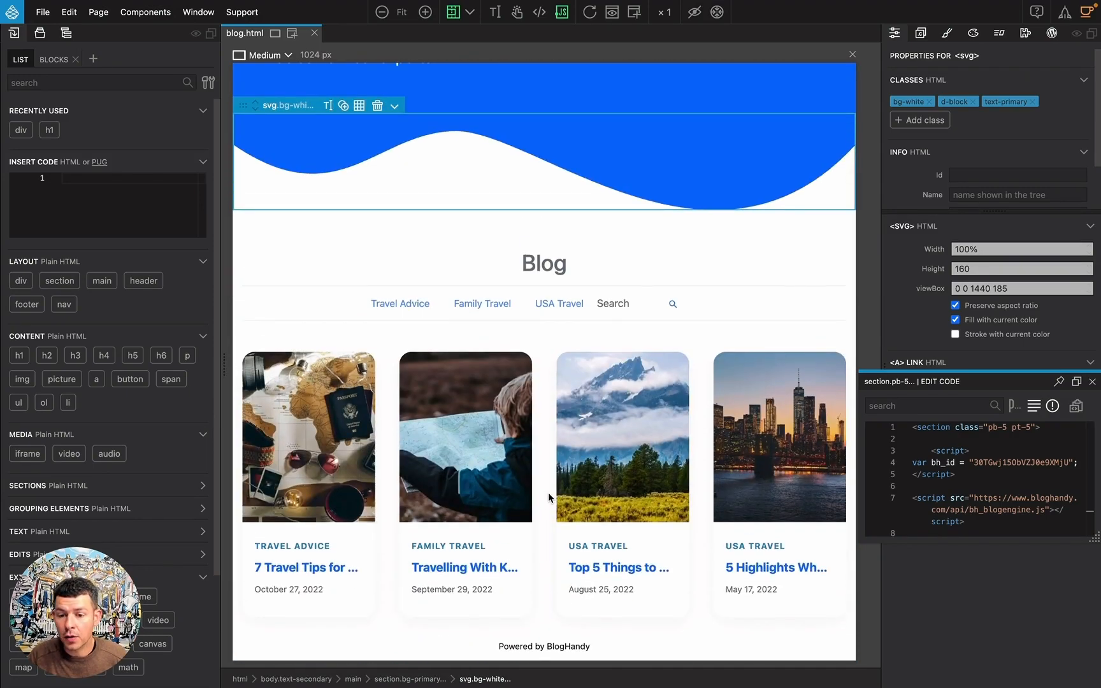
- Switch to the PINEGROW folder in Finder, open blog.html in the browser and review the blog section
{"action": "key", "text": "ctrl+Right"}
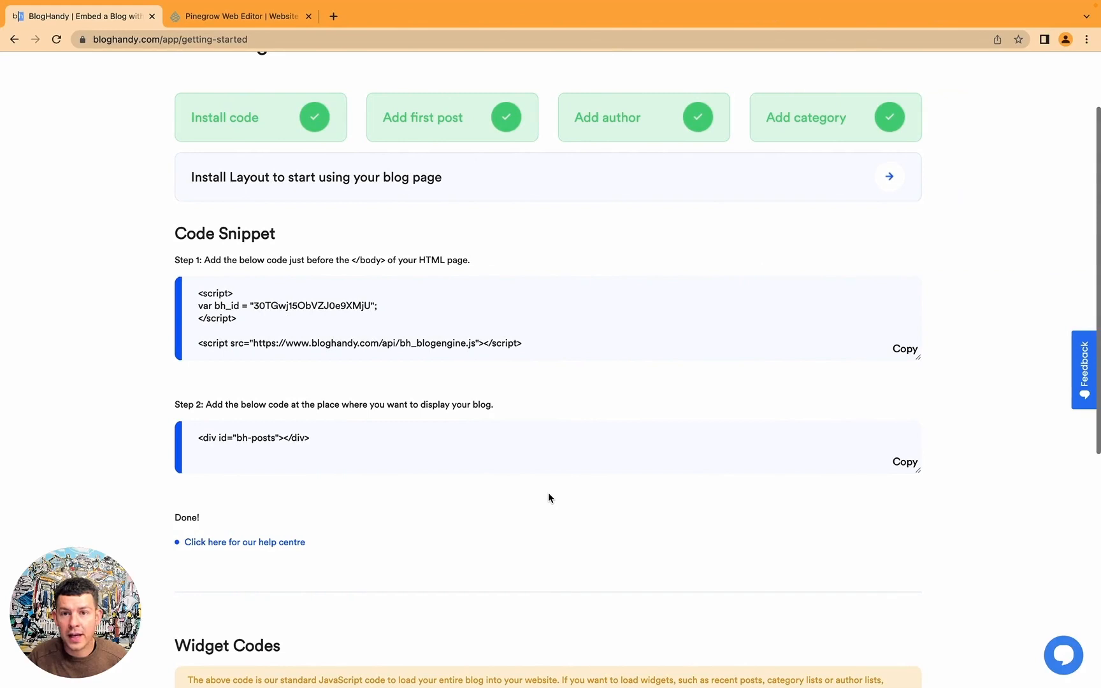
{"action": "key", "text": "ctrl+Right"}
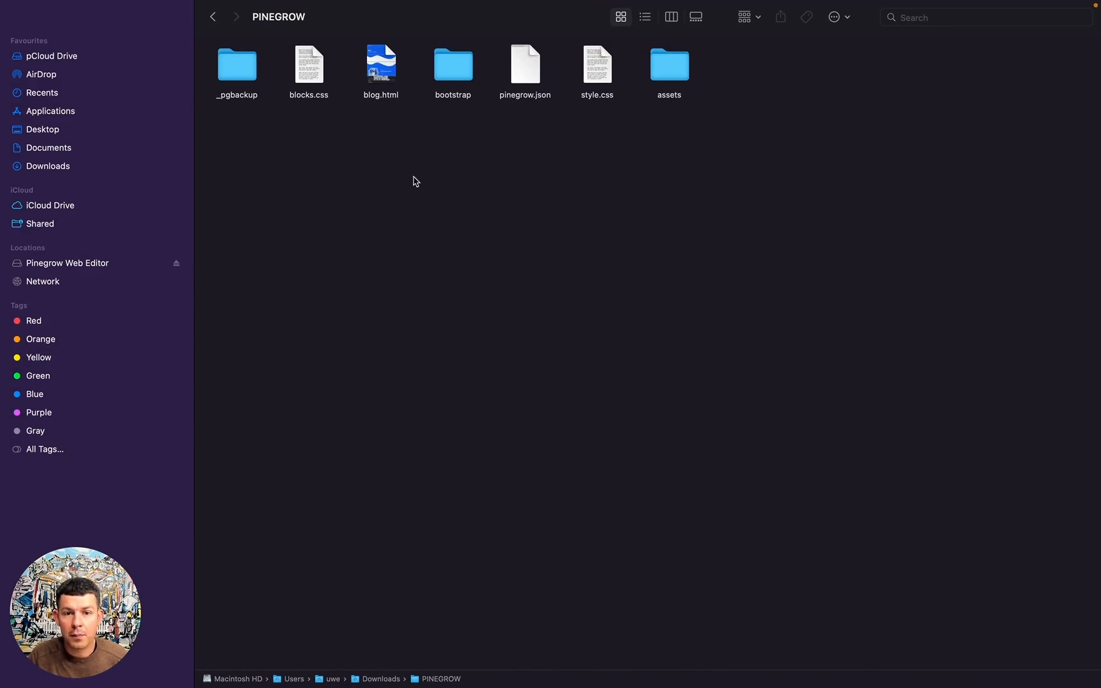
{"action": "double_click", "coordinate": [382, 59]}
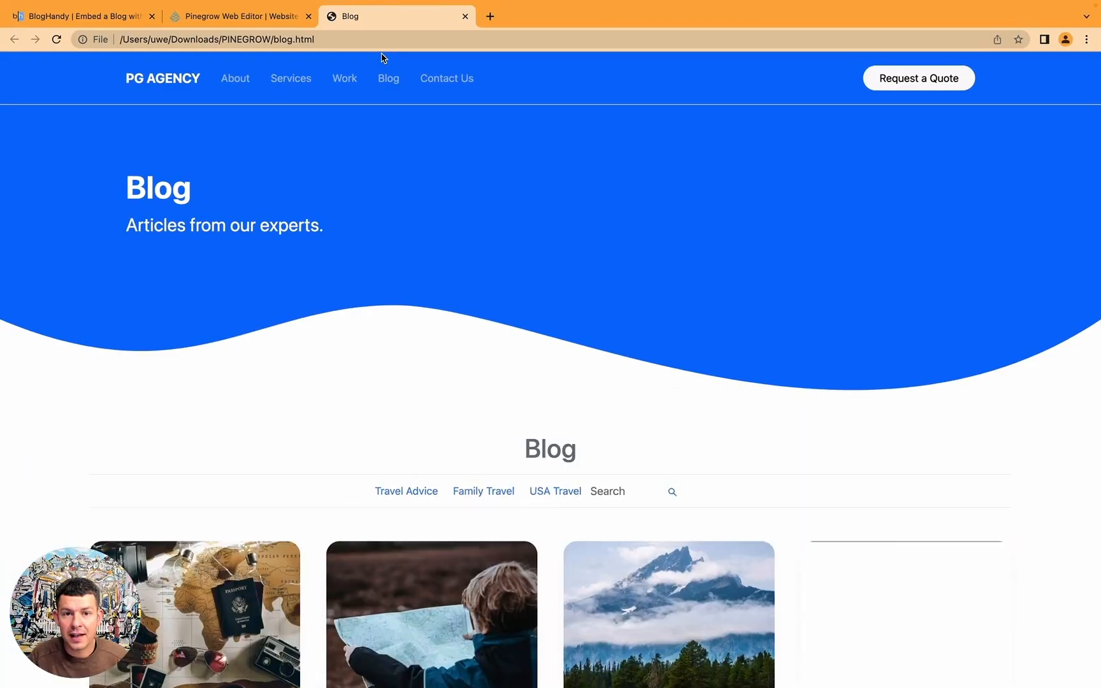
{"action": "scroll", "coordinate": [251, 337], "scroll_direction": "down", "scroll_amount": 3}
{"action": "scroll", "coordinate": [251, 336], "scroll_direction": "up", "scroll_amount": 3}
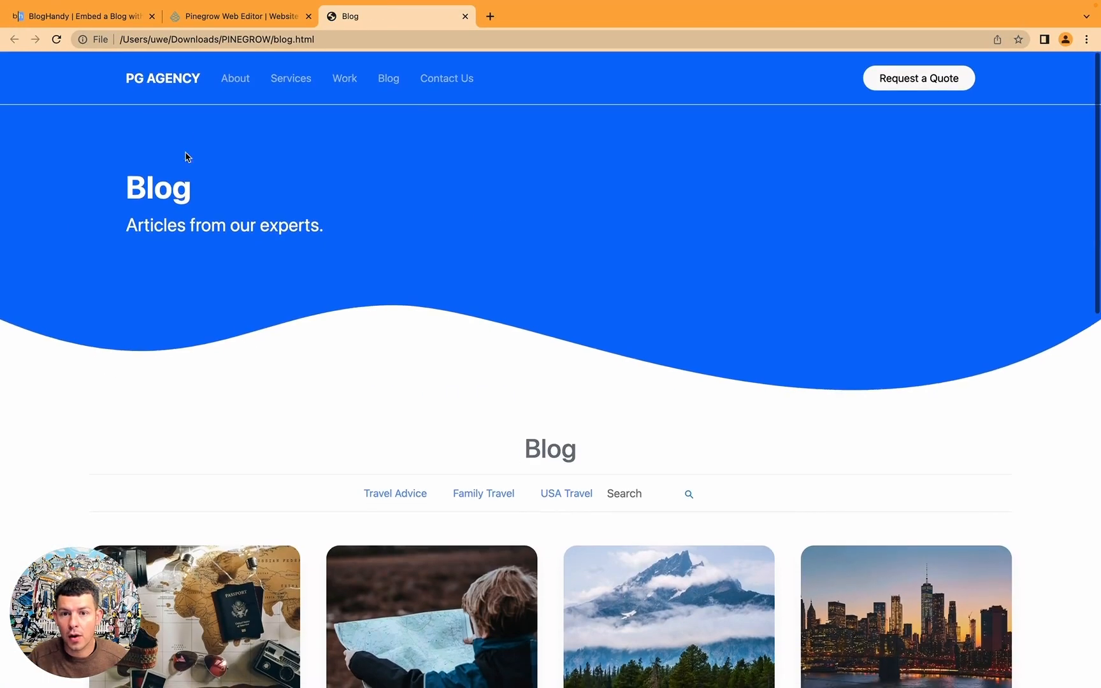
{"action": "scroll", "coordinate": [750, 315], "scroll_direction": "down", "scroll_amount": 5}
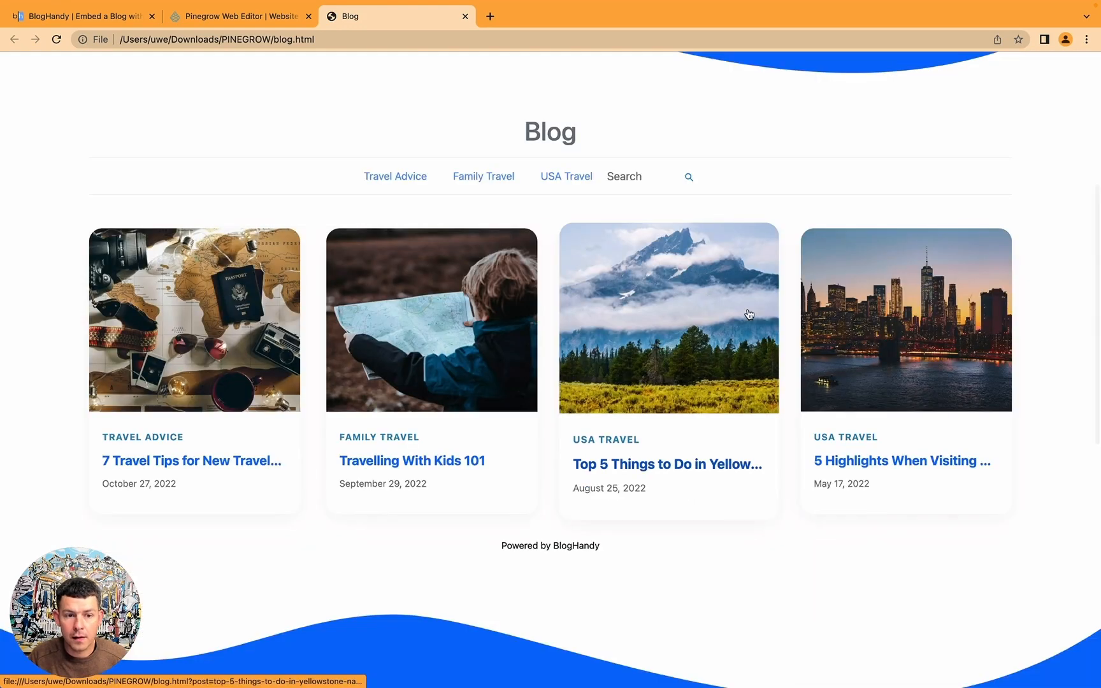
{"action": "scroll", "coordinate": [705, 358], "scroll_direction": "up", "scroll_amount": 3}
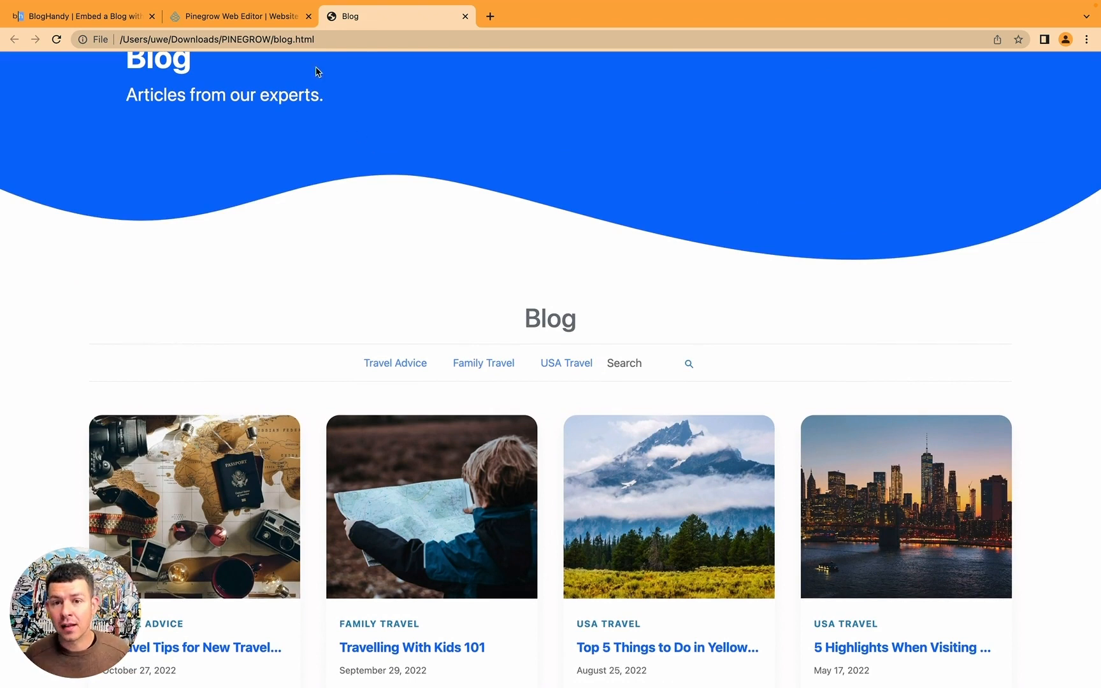
{"action": "left_click", "coordinate": [305, 40]}
{"action": "left_click", "coordinate": [399, 105]}
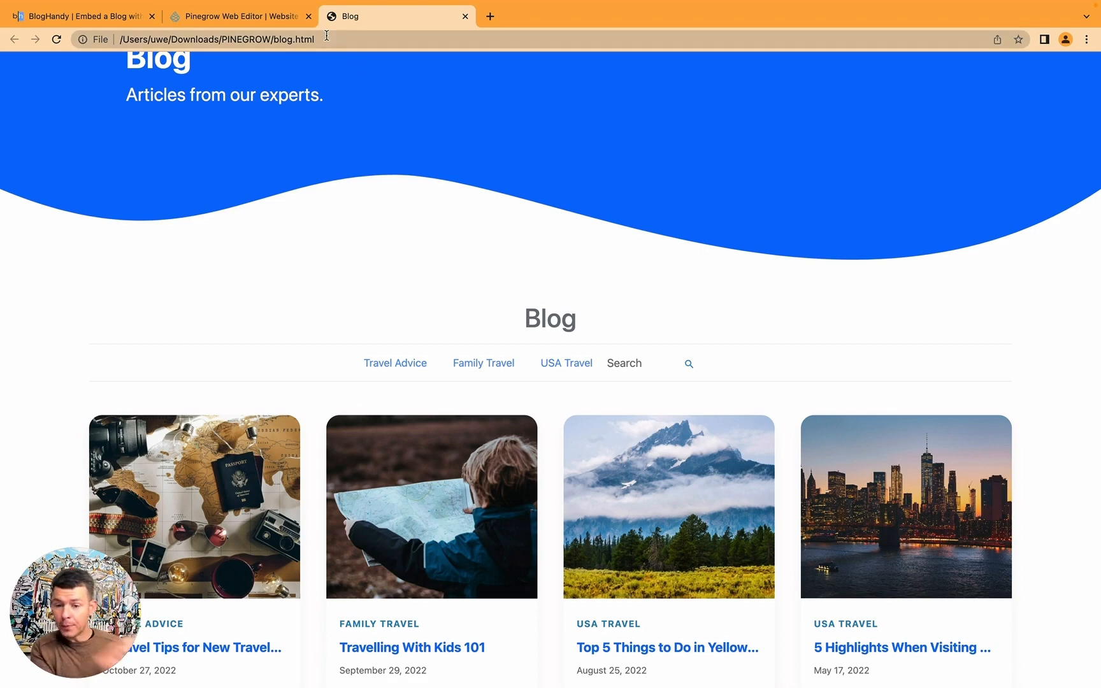
- Return to the BlogHandy dashboard, open its general Settings and place the cursor in the Blog URL field
{"action": "left_click", "coordinate": [135, 18]}
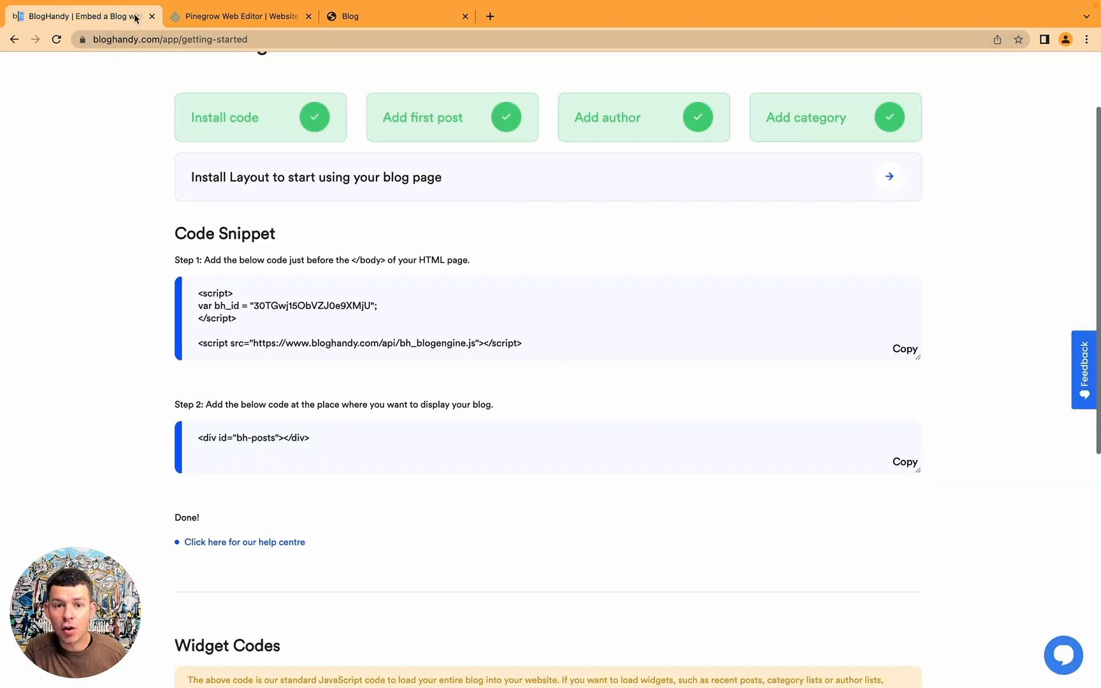
{"action": "scroll", "coordinate": [922, 122], "scroll_direction": "up", "scroll_amount": 3}
{"action": "left_click", "coordinate": [1003, 76]}
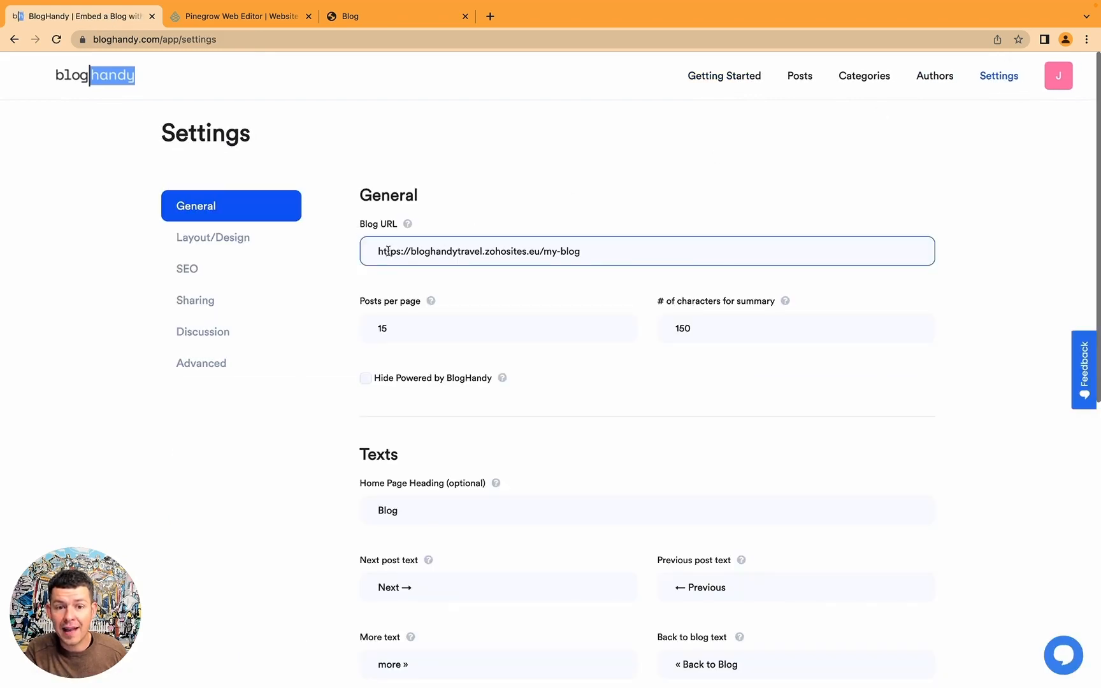
{"action": "double_click", "coordinate": [385, 253]}
{"action": "left_click_drag", "start_coordinate": [385, 253], "coordinate": [561, 255]}
{"action": "left_click", "coordinate": [629, 266]}
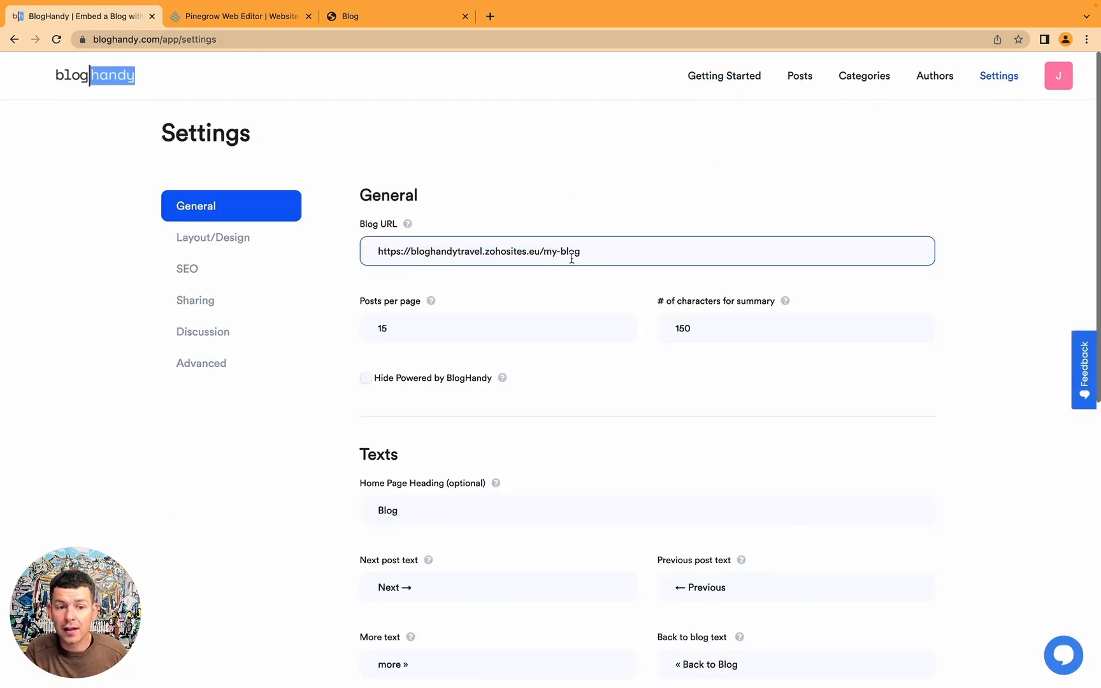
- Copy the local file address of the opened blog.html page and replace BlogHandy's entire Blog URL with it
{"action": "left_click", "coordinate": [389, 17]}
{"action": "left_click", "coordinate": [335, 39]}
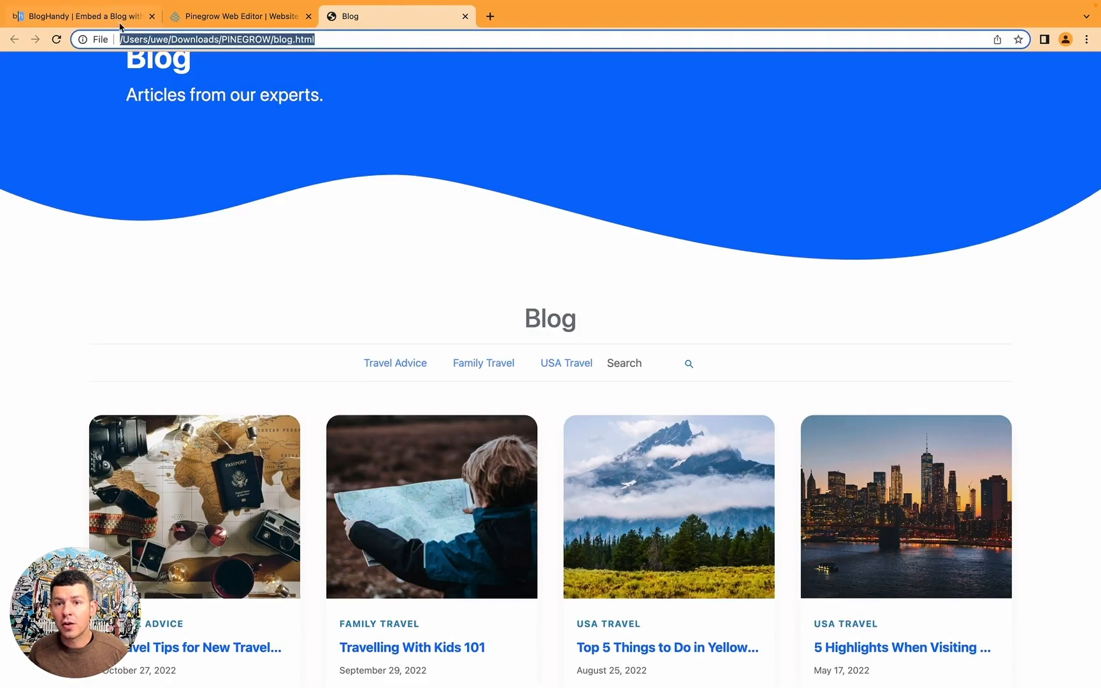
{"action": "left_click", "coordinate": [74, 14]}
{"action": "double_click", "coordinate": [517, 253]}
{"action": "type", "text": "file:///Users/uwe/Downloads/PINEGROW/blog.html"}
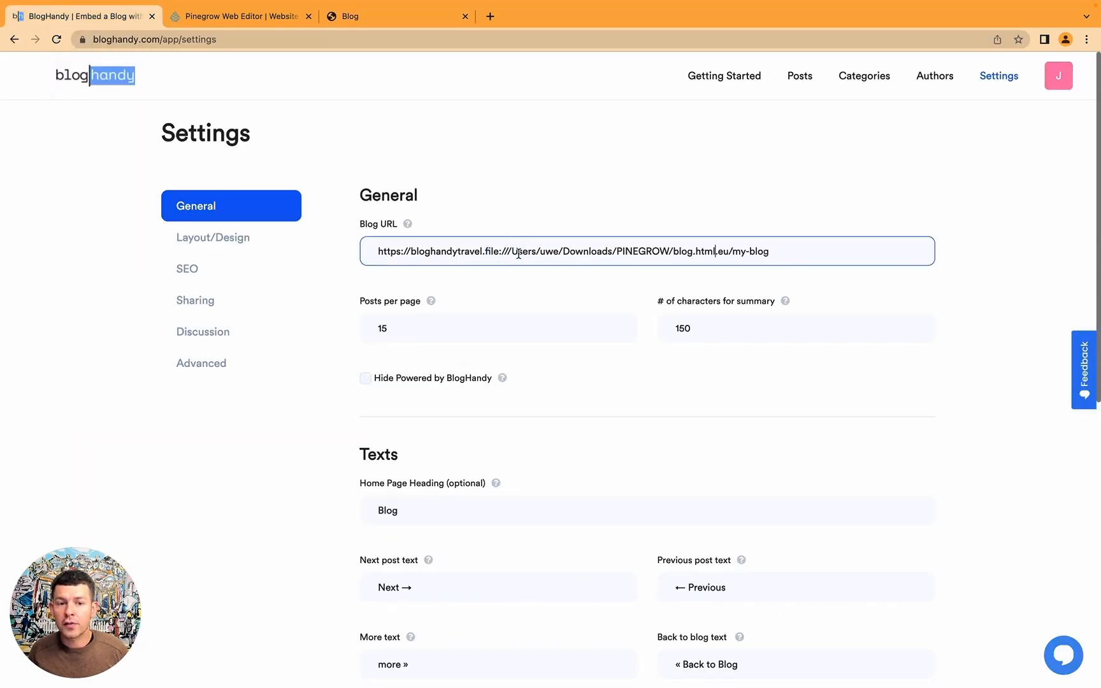
{"action": "key", "text": "super+a"}
{"action": "type", "text": "file:///Users/uwe/Downloads/PINEGROW/blog.html"}
{"action": "left_click", "coordinate": [533, 214]}
{"action": "left_click", "coordinate": [519, 266]}
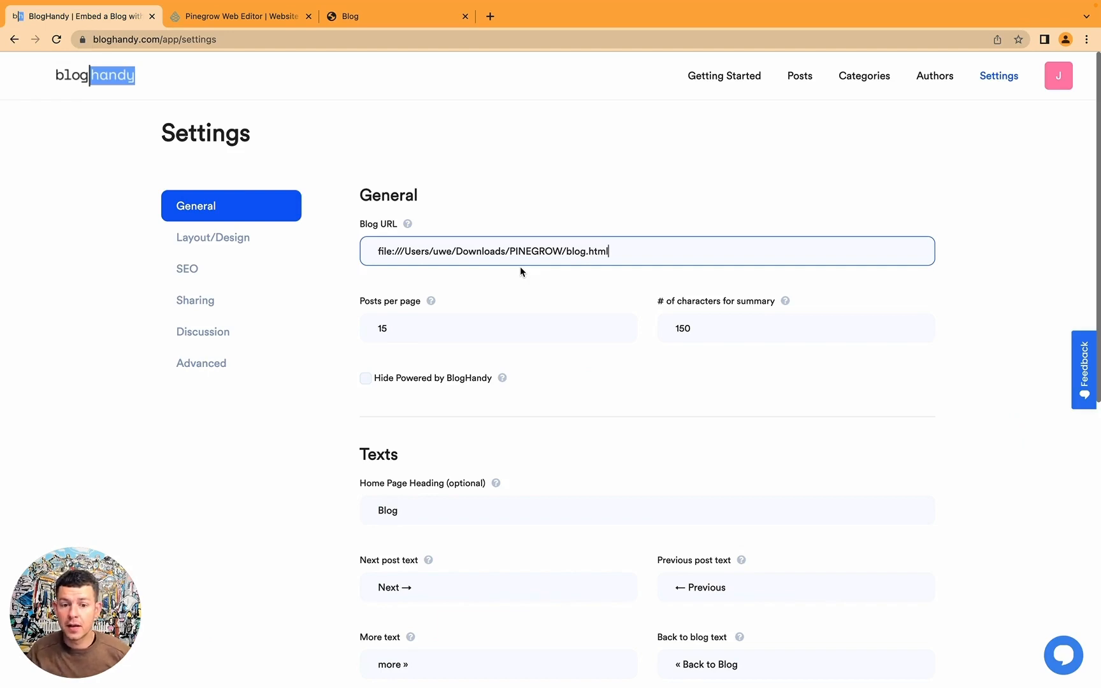
{"action": "scroll", "coordinate": [520, 268], "scroll_direction": "down", "scroll_amount": 5}
{"action": "scroll", "coordinate": [520, 268], "scroll_direction": "up", "scroll_amount": 5}
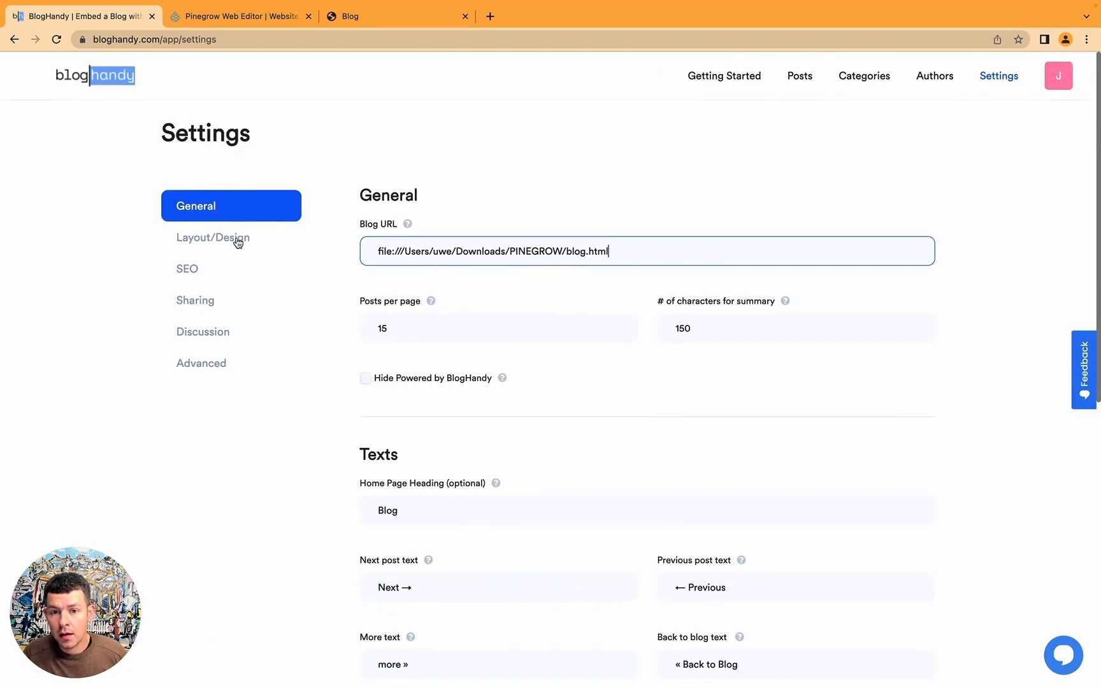
- Set BlogHandy's main page blog layout to Modern Grid, acknowledge the update and browse the other layouts
{"action": "left_click", "coordinate": [236, 239]}
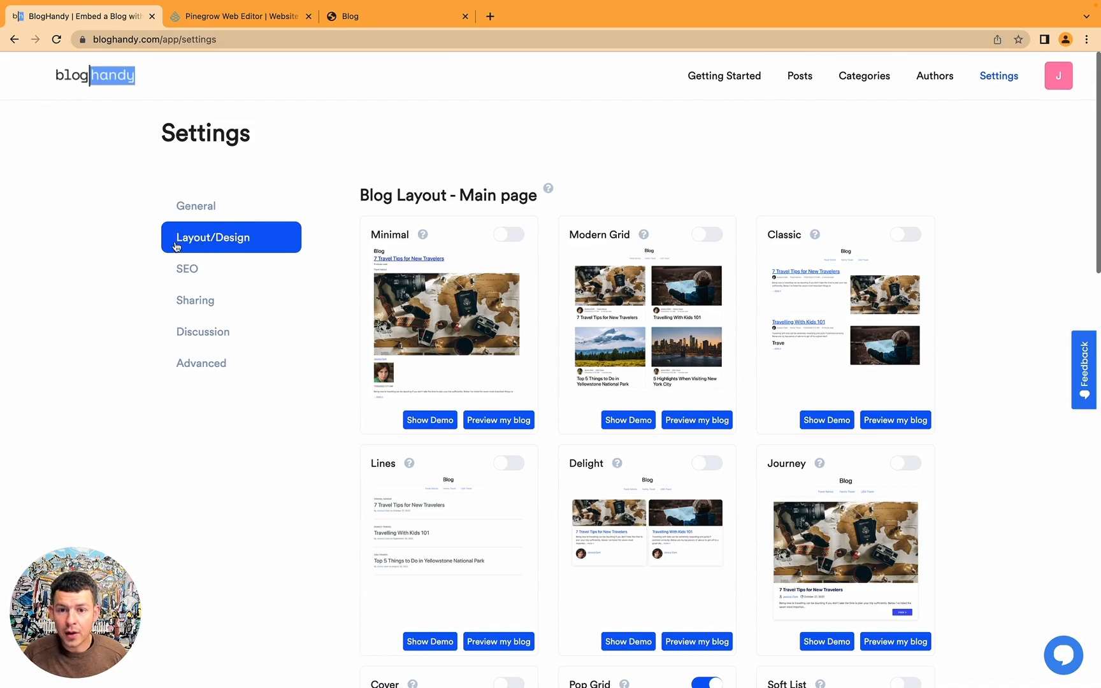
{"action": "scroll", "coordinate": [529, 223], "scroll_direction": "down", "scroll_amount": 3}
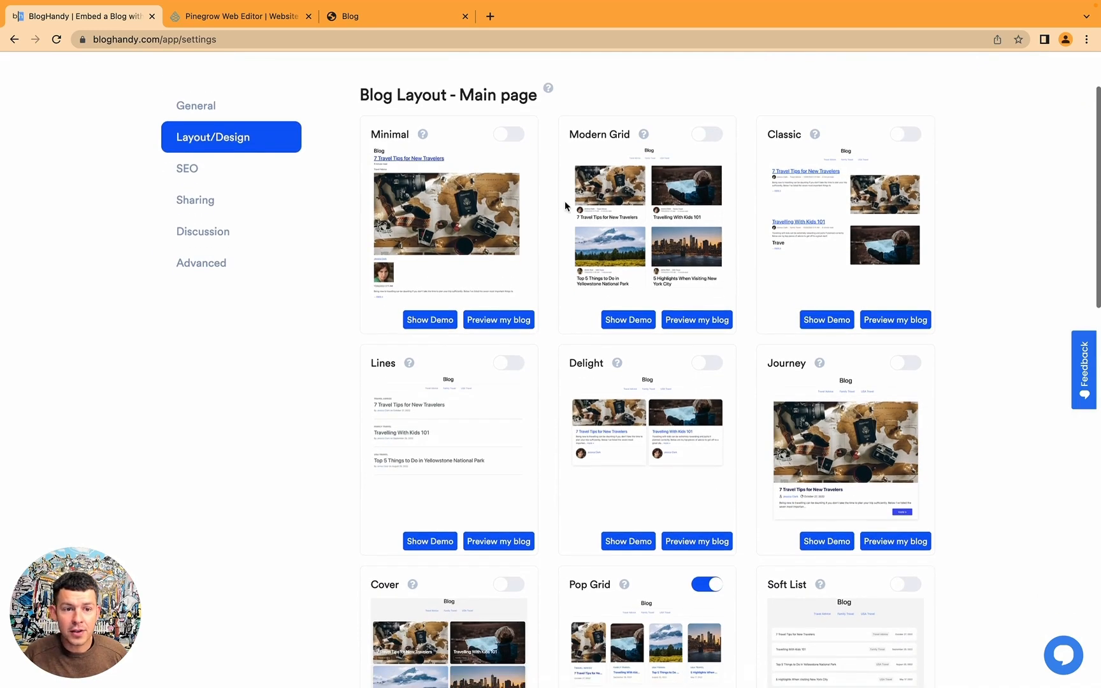
{"action": "left_click", "coordinate": [710, 136]}
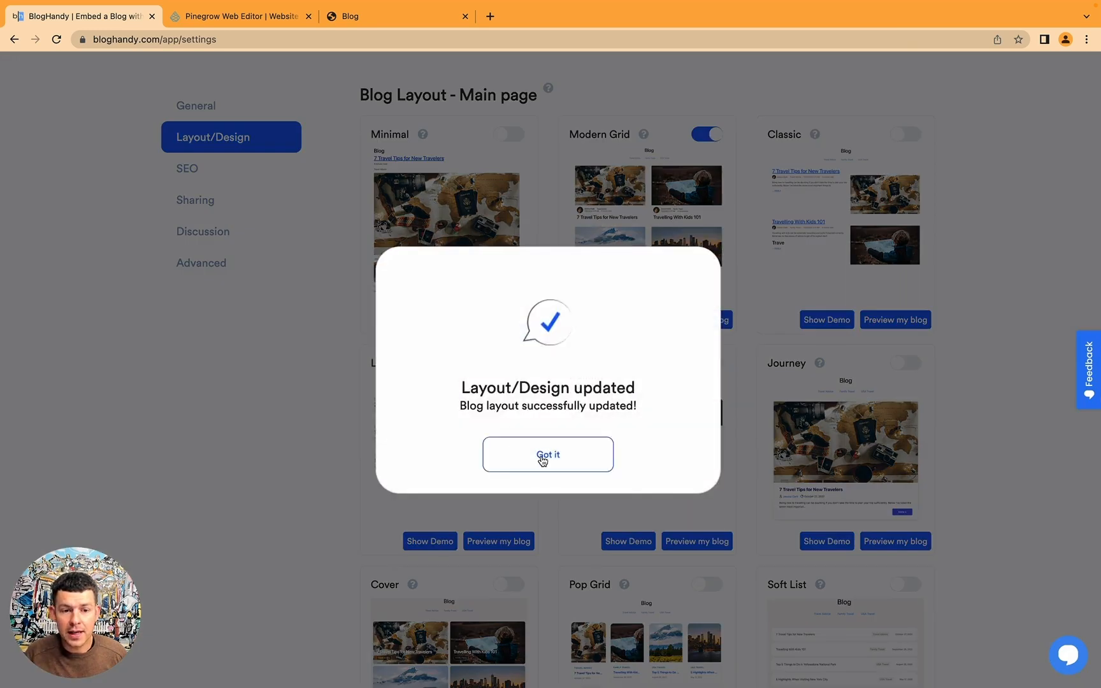
{"action": "left_click", "coordinate": [544, 455]}
{"action": "scroll", "coordinate": [658, 207], "scroll_direction": "up", "scroll_amount": 3}
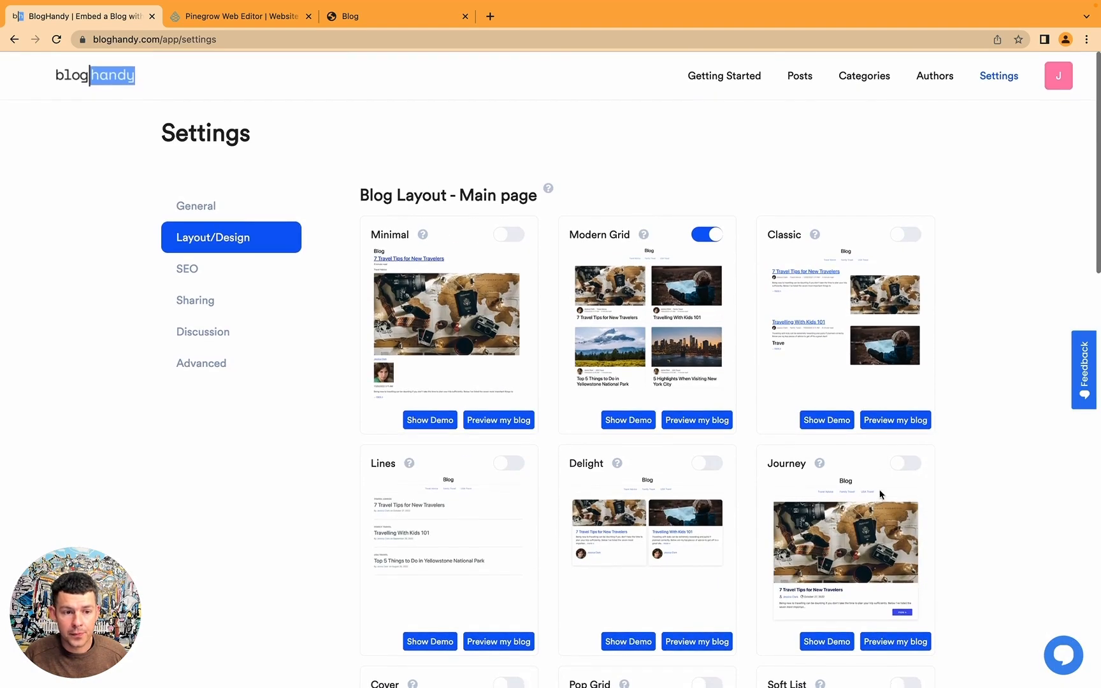
{"action": "scroll", "coordinate": [777, 548], "scroll_direction": "down", "scroll_amount": 7}
{"action": "scroll", "coordinate": [765, 519], "scroll_direction": "up", "scroll_amount": 7}
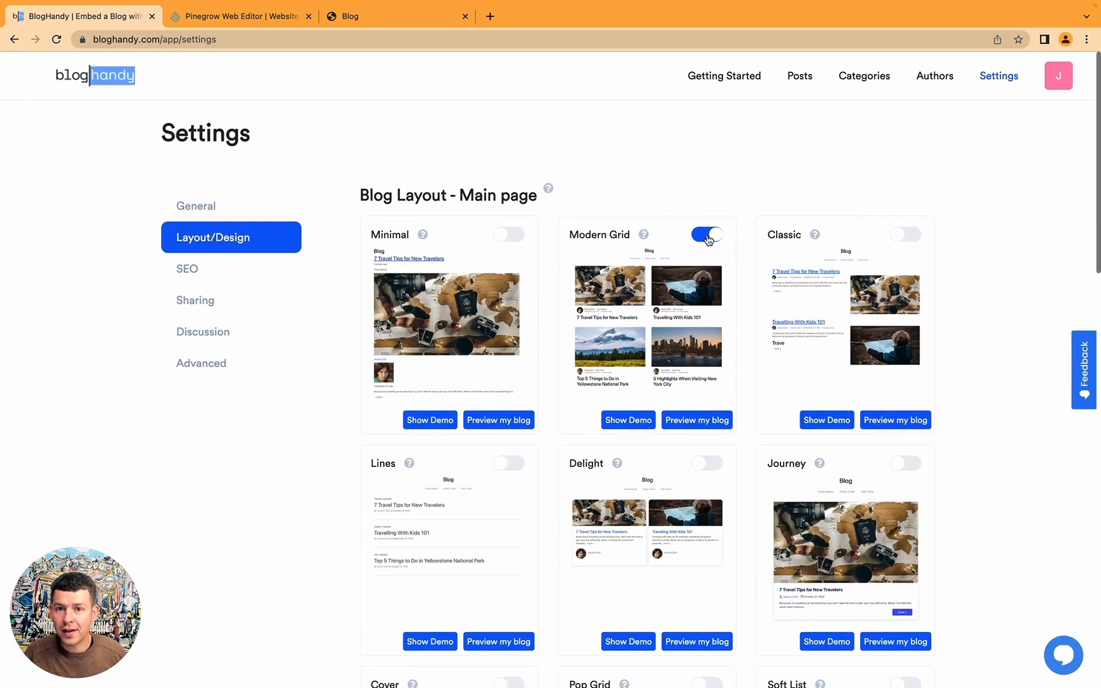
- Switch to the opened blog.html page, reload it and review how the blog section displays the Modern Grid layout
{"action": "left_click", "coordinate": [382, 16]}
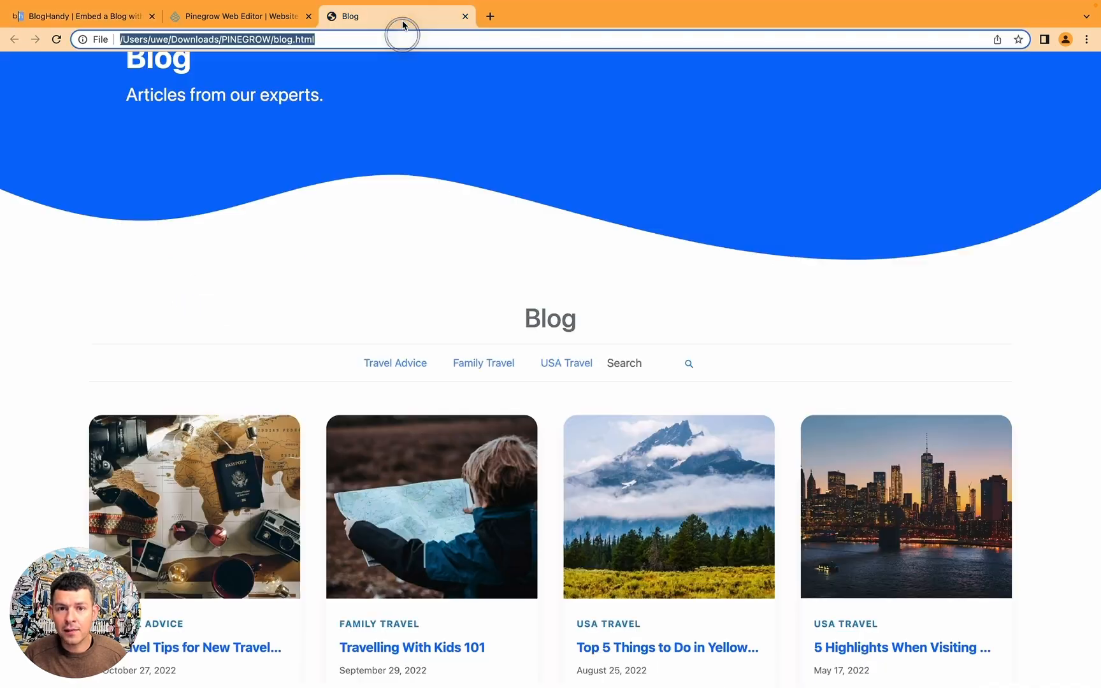
{"action": "left_click", "coordinate": [56, 39]}
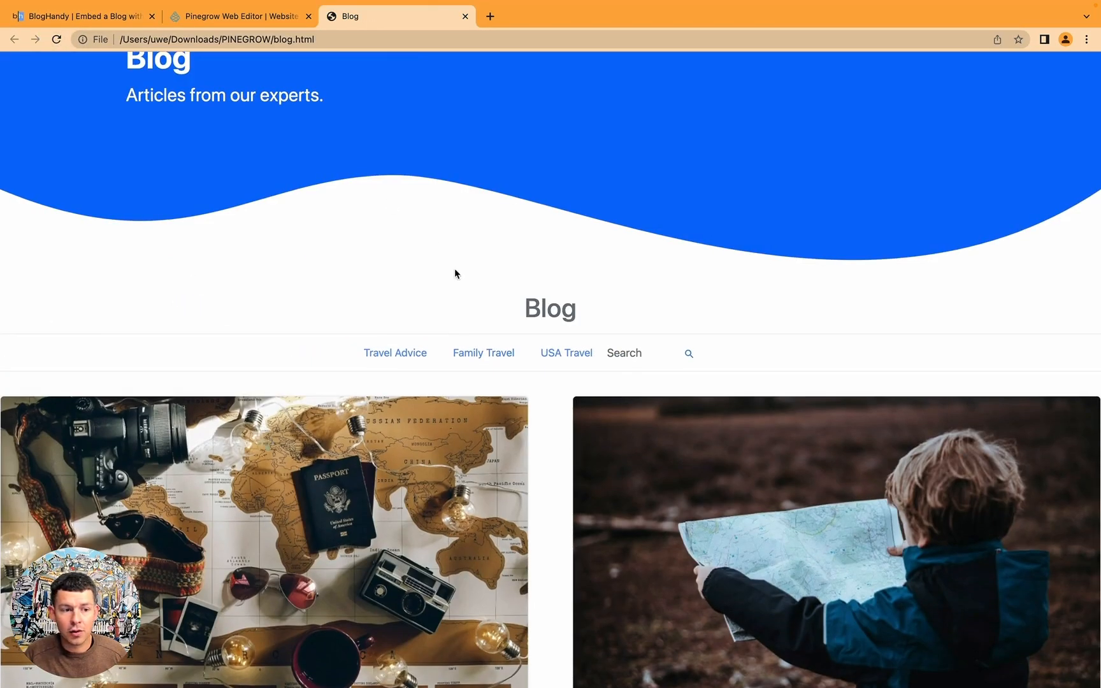
{"action": "scroll", "coordinate": [455, 273], "scroll_direction": "down", "scroll_amount": 5}
{"action": "scroll", "coordinate": [455, 273], "scroll_direction": "down", "scroll_amount": 5}
{"action": "scroll", "coordinate": [499, 258], "scroll_direction": "up", "scroll_amount": 10}
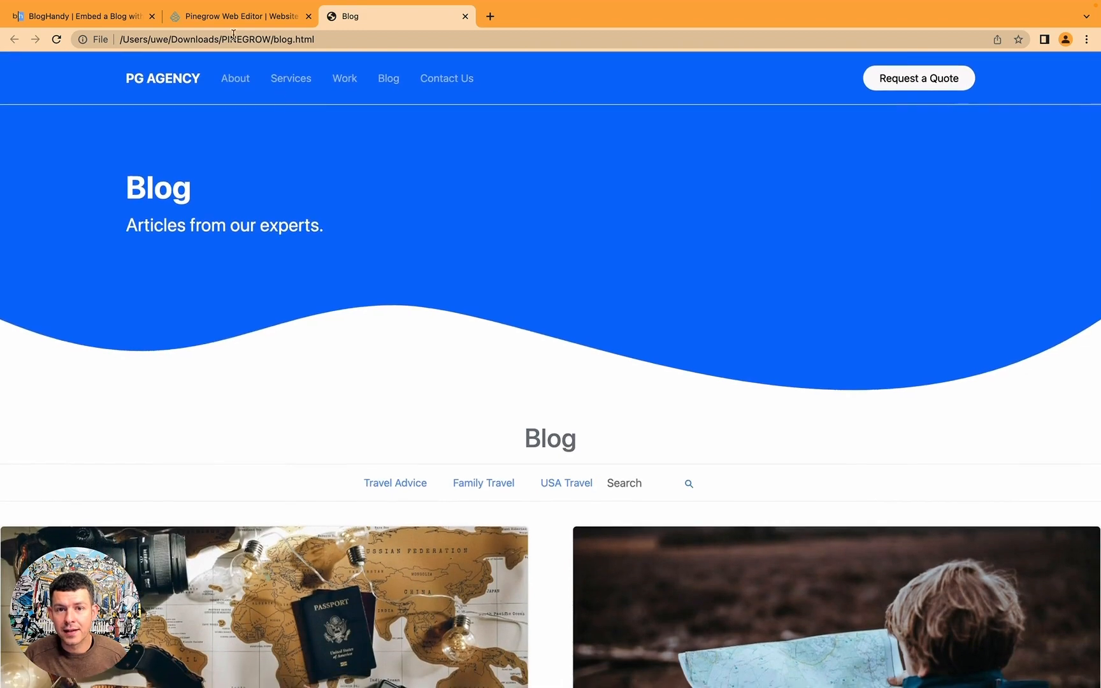
{"action": "left_click", "coordinate": [246, 12]}
{"action": "scroll", "coordinate": [422, 356], "scroll_direction": "down", "scroll_amount": 3}
{"action": "scroll", "coordinate": [422, 356], "scroll_direction": "up", "scroll_amount": 3}
{"action": "left_click", "coordinate": [376, 15]}
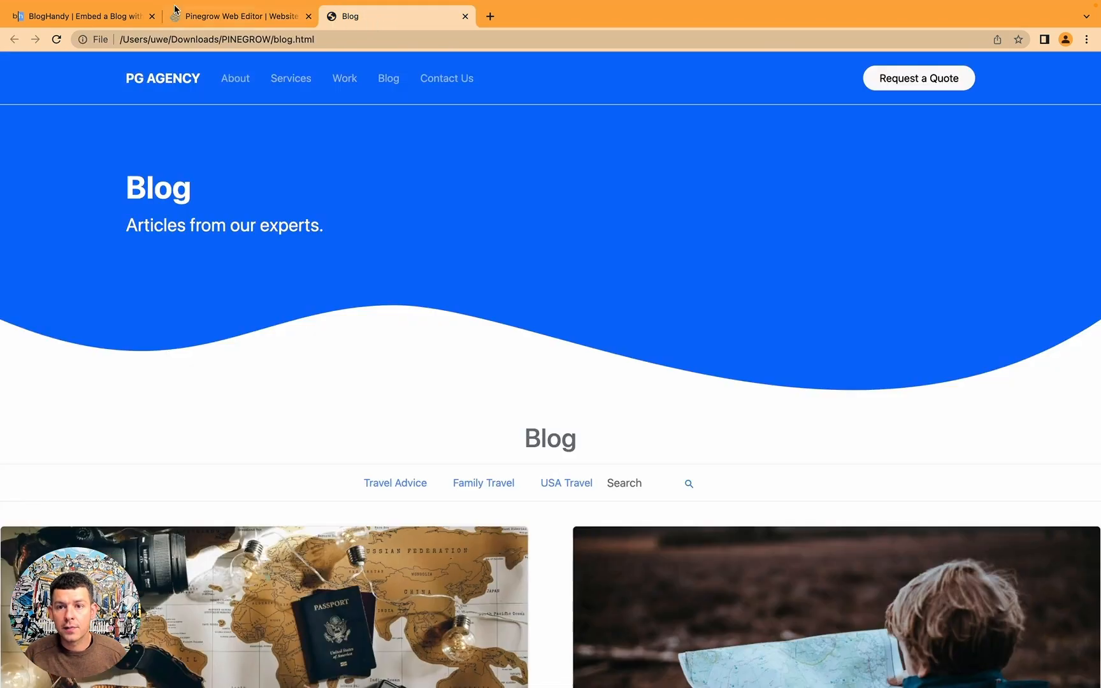
- Return to the BlogHandy layout settings, set the main page blog layout to Cover and acknowledge the update
{"action": "left_click", "coordinate": [63, 18]}
{"action": "scroll", "coordinate": [558, 393], "scroll_direction": "down", "scroll_amount": 5}
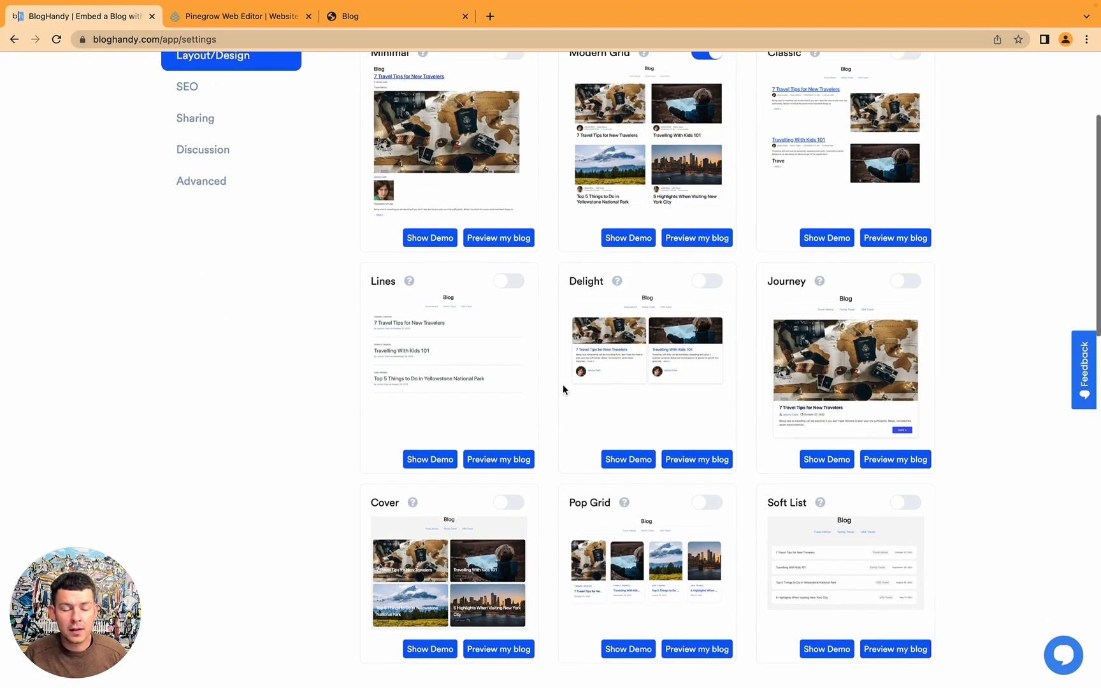
{"action": "scroll", "coordinate": [696, 340], "scroll_direction": "down", "scroll_amount": 2}
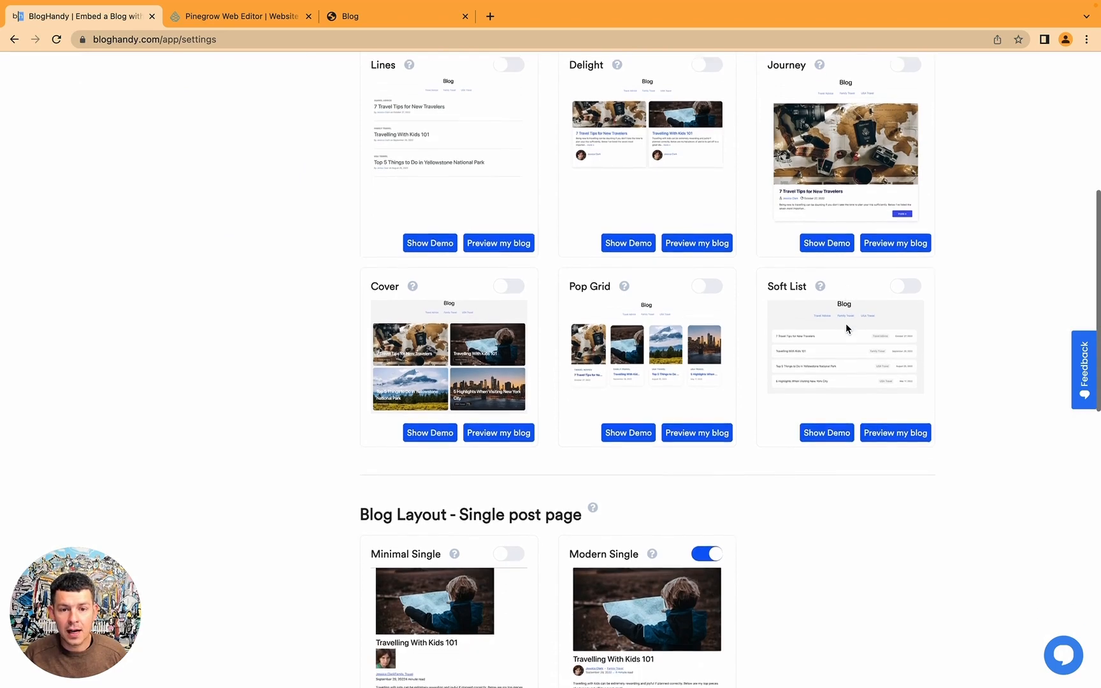
{"action": "left_click", "coordinate": [511, 326]}
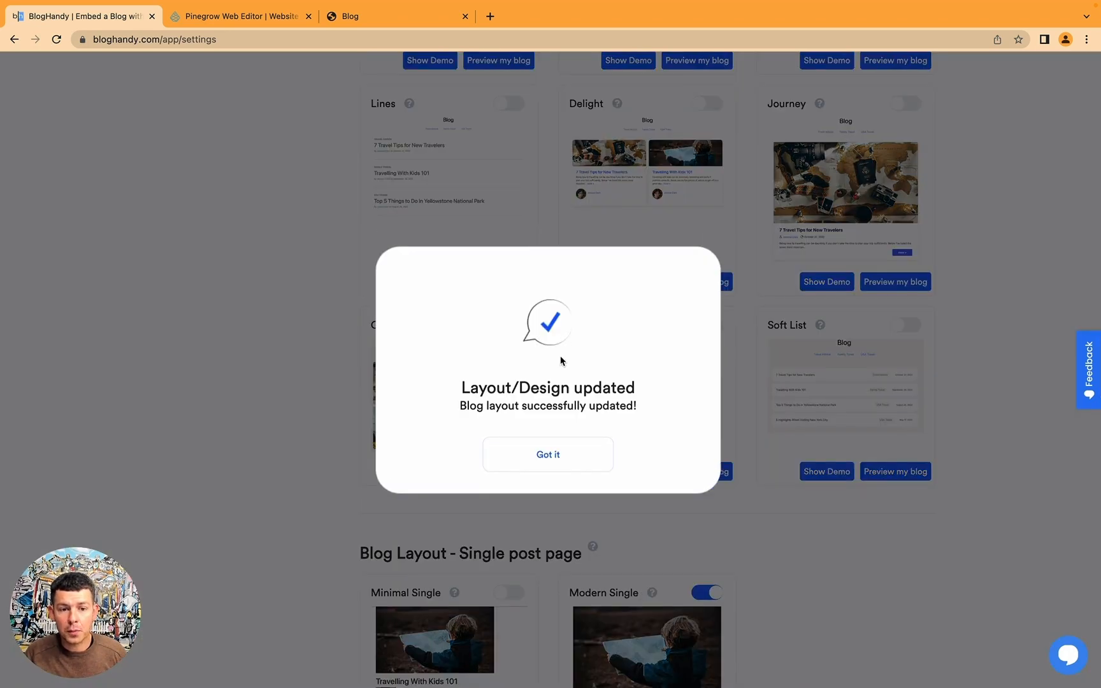
{"action": "left_click", "coordinate": [552, 453]}
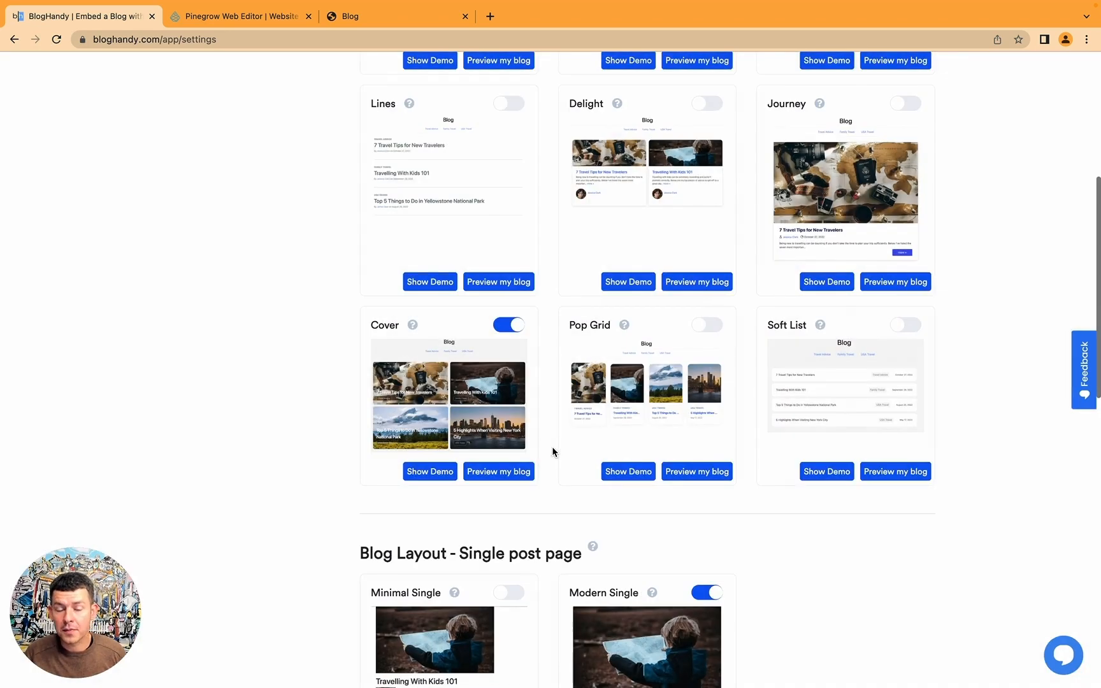
- Reload the blog.html page in the browser and review the blog section in the Cover layout
{"action": "left_click", "coordinate": [399, 20]}
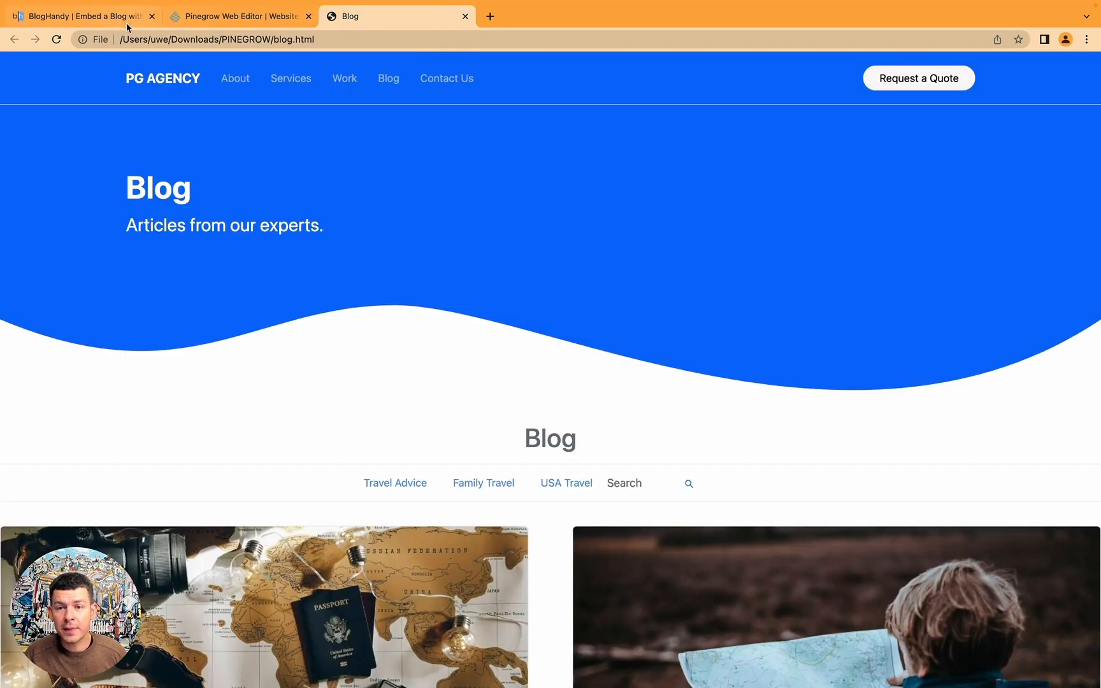
{"action": "left_click", "coordinate": [56, 40]}
{"action": "scroll", "coordinate": [393, 300], "scroll_direction": "down", "scroll_amount": 5}
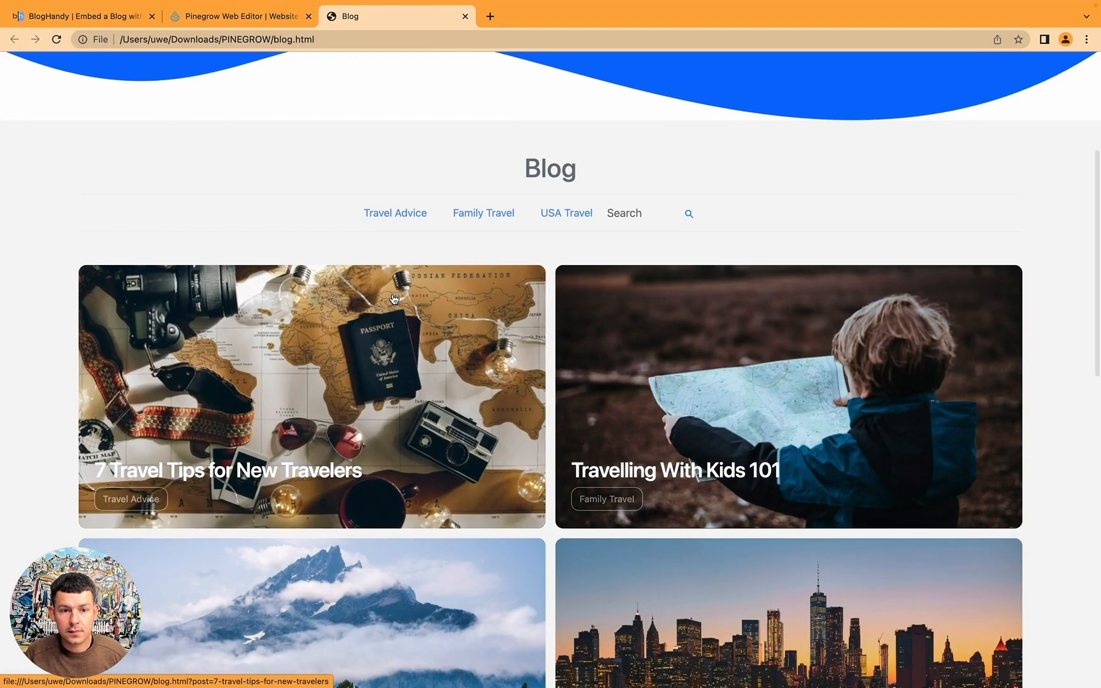
{"action": "scroll", "coordinate": [412, 425], "scroll_direction": "down", "scroll_amount": 2}
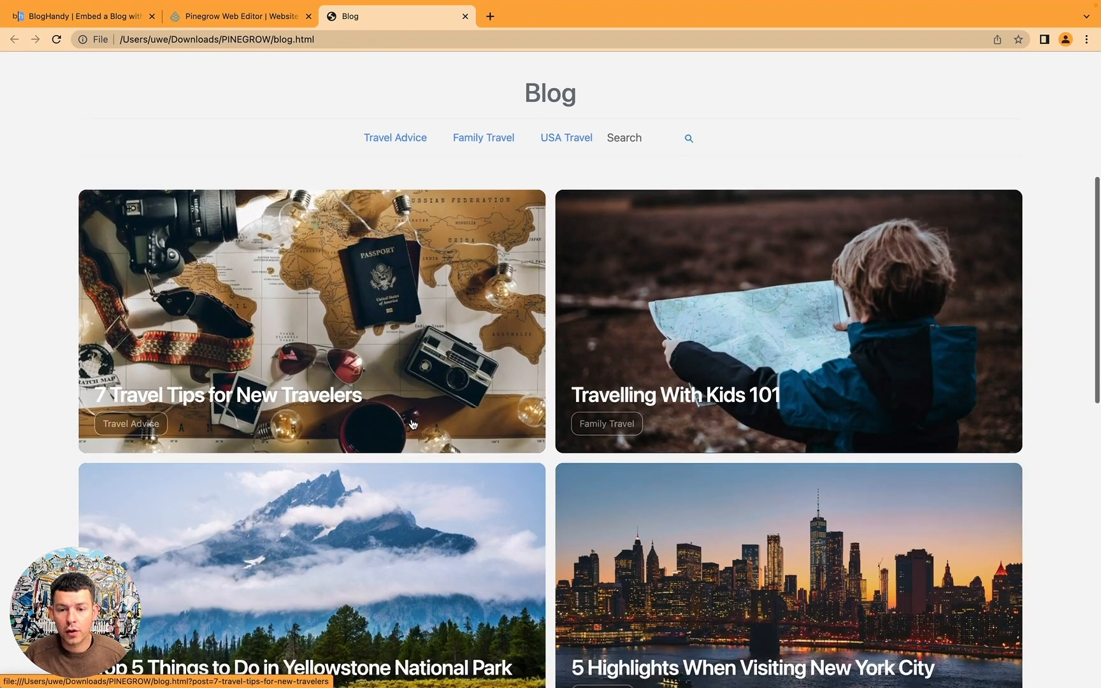
- Open the post "7 Travel Tips for New Travelers", review its single post page down to the footer and return to the BlogHandy layout settings
{"action": "left_click", "coordinate": [412, 425]}
{"action": "scroll", "coordinate": [319, 344], "scroll_direction": "down", "scroll_amount": 3}
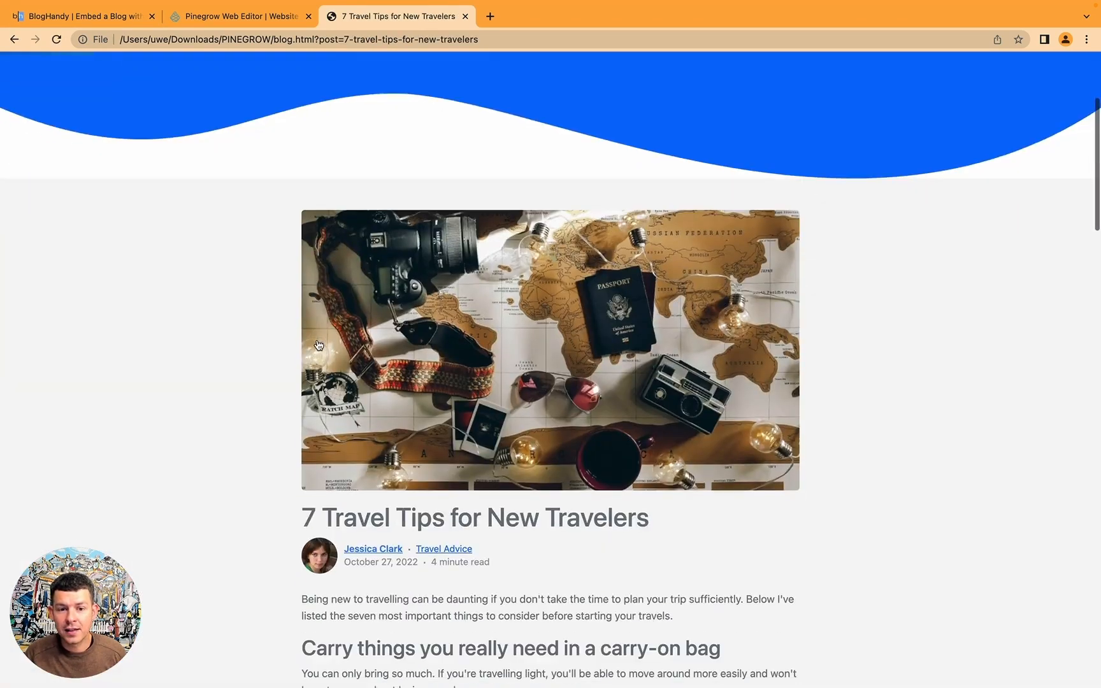
{"action": "scroll", "coordinate": [319, 345], "scroll_direction": "down", "scroll_amount": 6}
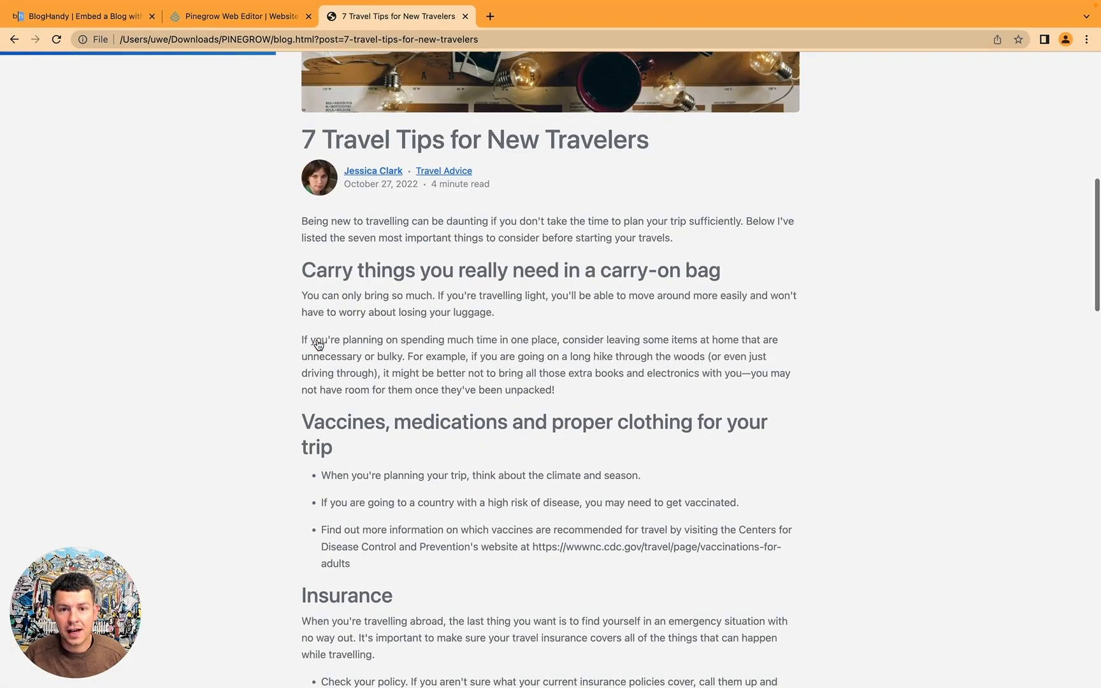
{"action": "scroll", "coordinate": [319, 345], "scroll_direction": "down", "scroll_amount": 18}
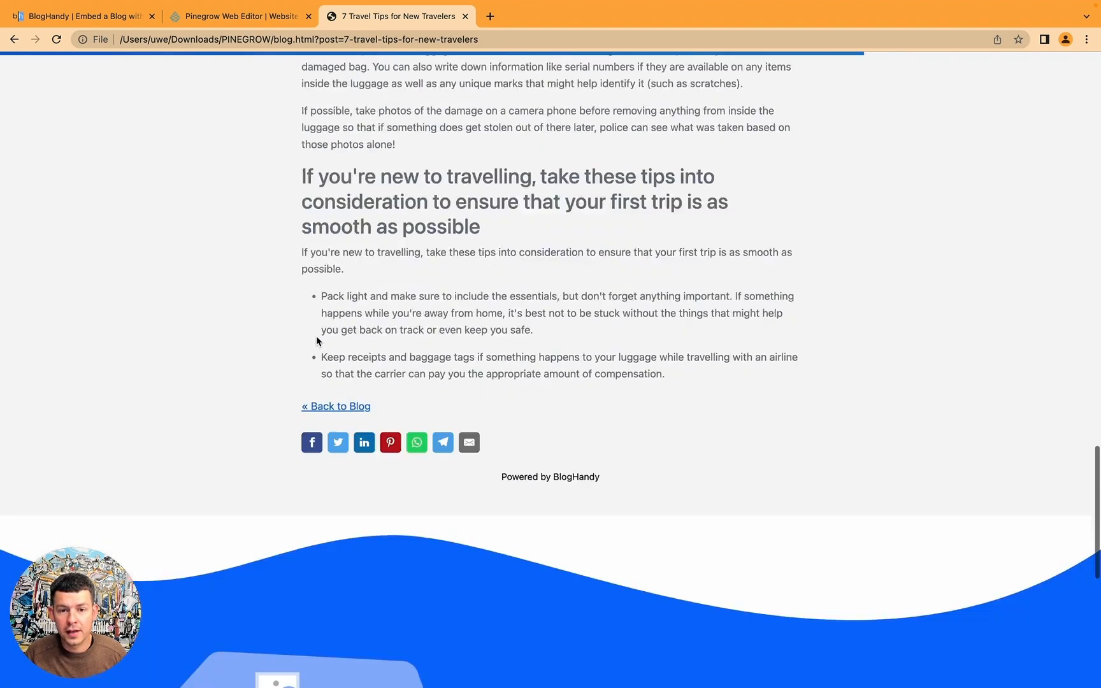
{"action": "scroll", "coordinate": [317, 341], "scroll_direction": "up", "scroll_amount": 20}
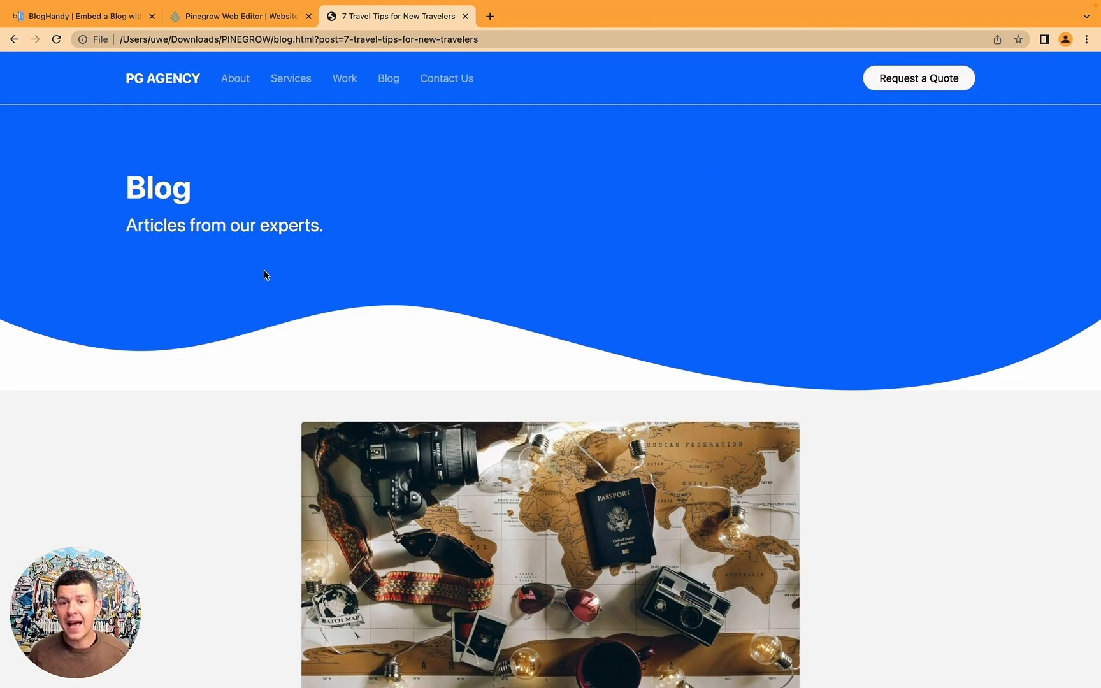
{"action": "left_click", "coordinate": [85, 19]}
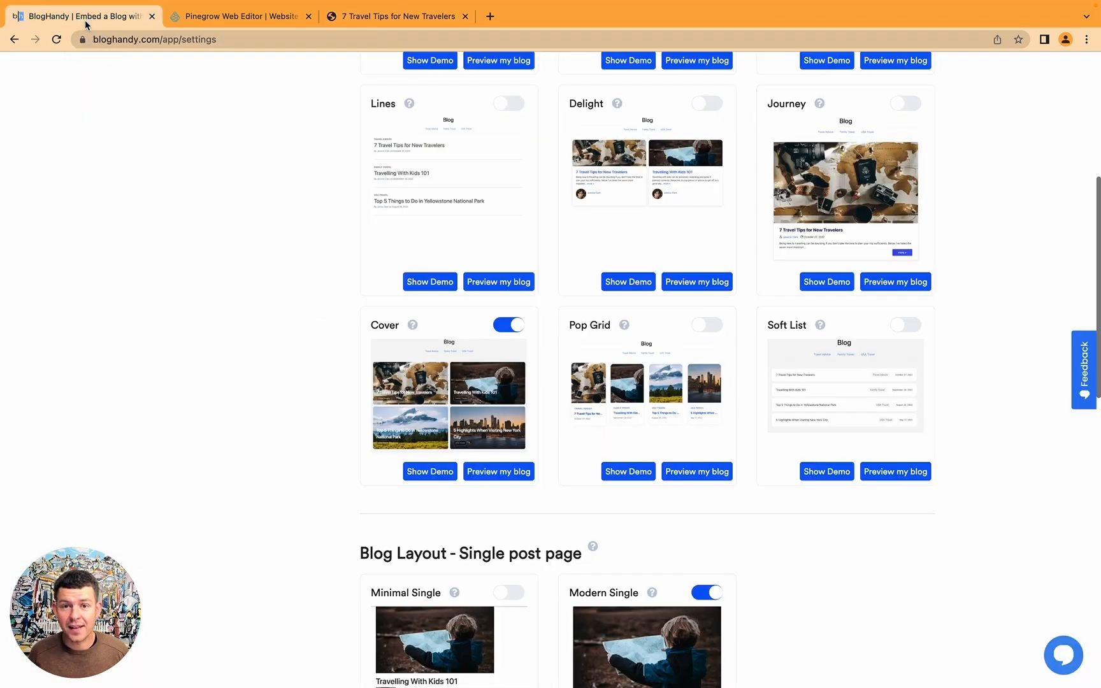